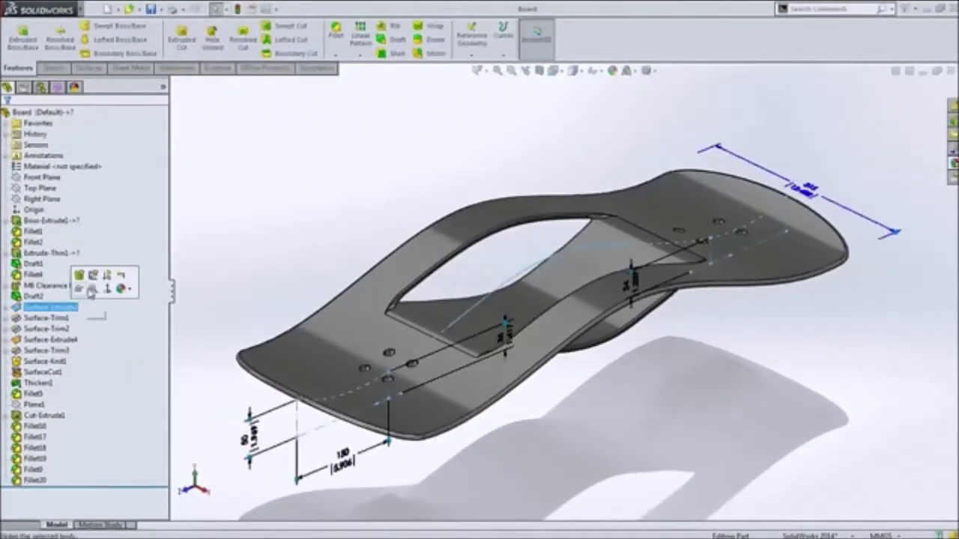
# In the Surface-Extrude2 sketch, pull the board spline's end point outward and upward, and set its height above the base line to 60 mm.
pyautogui.click(93, 276)
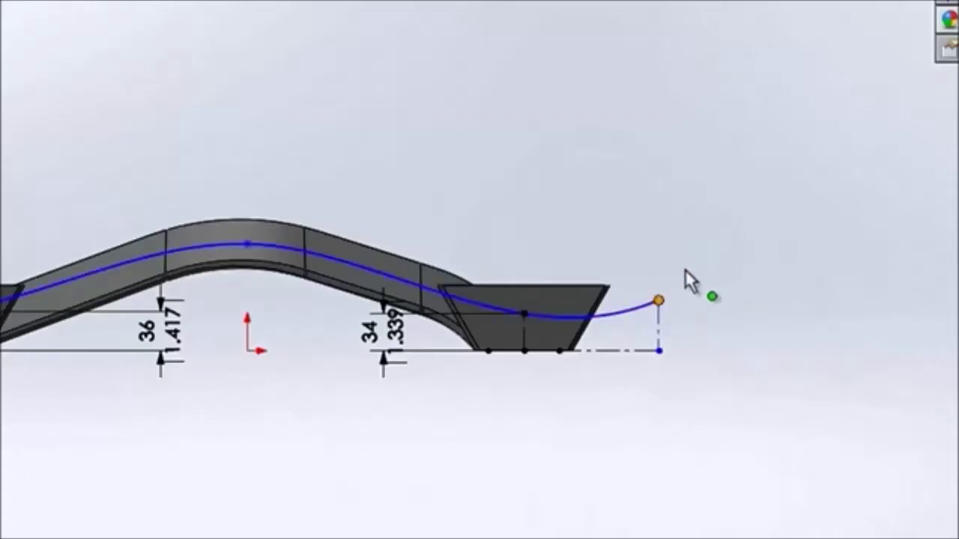
pyautogui.moveTo(806, 302)
pyautogui.mouseDown()
pyautogui.moveTo(847, 266)
pyautogui.moveTo(850, 275)
pyautogui.mouseUp()
pyautogui.press('s')
pyautogui.click(811, 274)
pyautogui.click(746, 323)
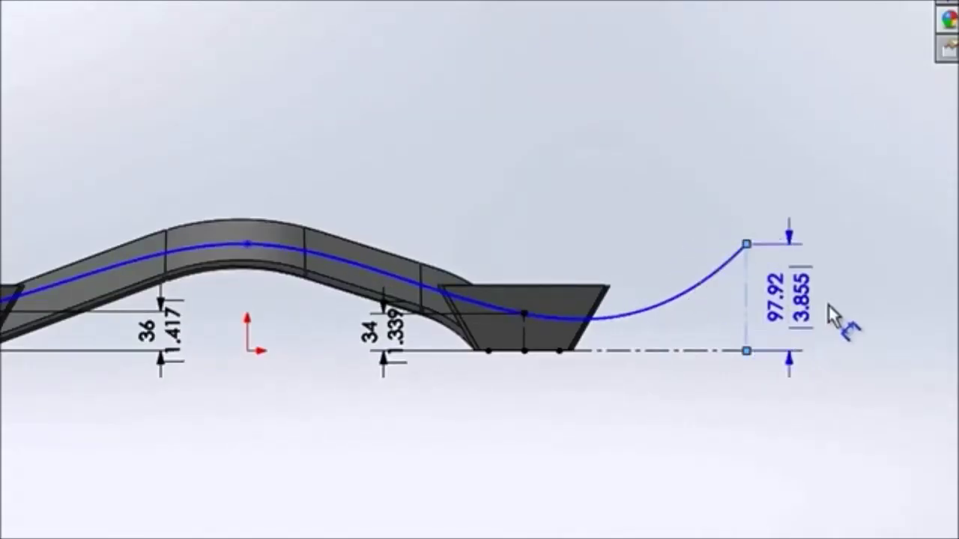
pyautogui.click(851, 325)
pyautogui.write('60')
pyautogui.press('Return')
# Set the horizontal distance between the truck mount's centreline and the board spline's raised end to 180 mm.
pyautogui.click(749, 351)
pyautogui.click(680, 418)
pyautogui.write('180')
pyautogui.press('Return')
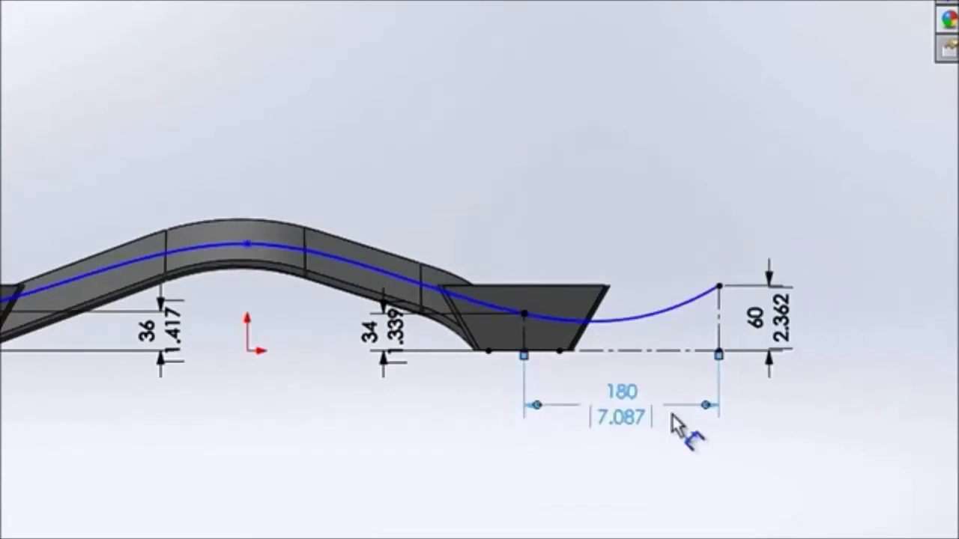
# Raise the board spline's middle point, set the spline's total length to 885 mm, and exit the sketch.
pyautogui.moveTo(248, 244); pyautogui.dragTo(249, 171)
pyautogui.press('s')
pyautogui.click(353, 188)
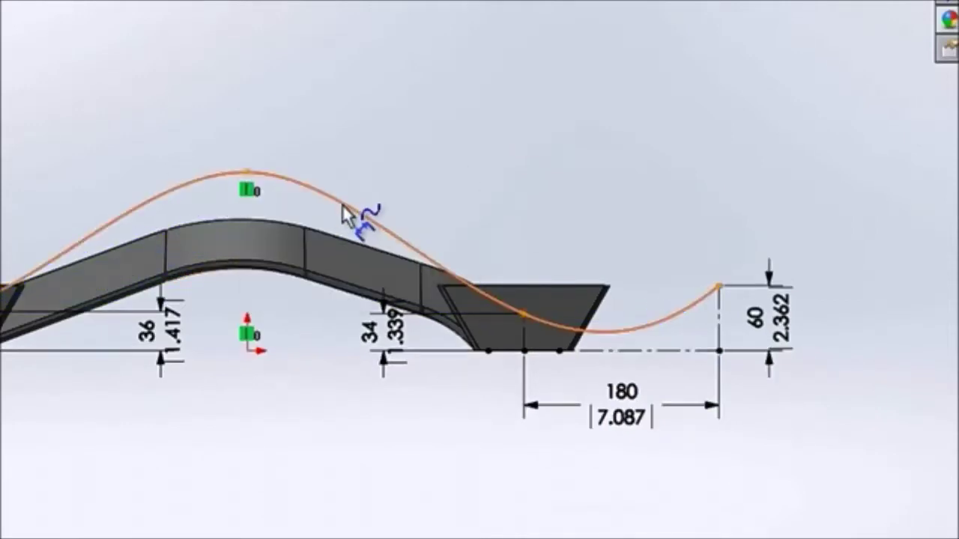
pyautogui.click(353, 211)
pyautogui.click(416, 126)
pyautogui.write('885')
pyautogui.press('Return')
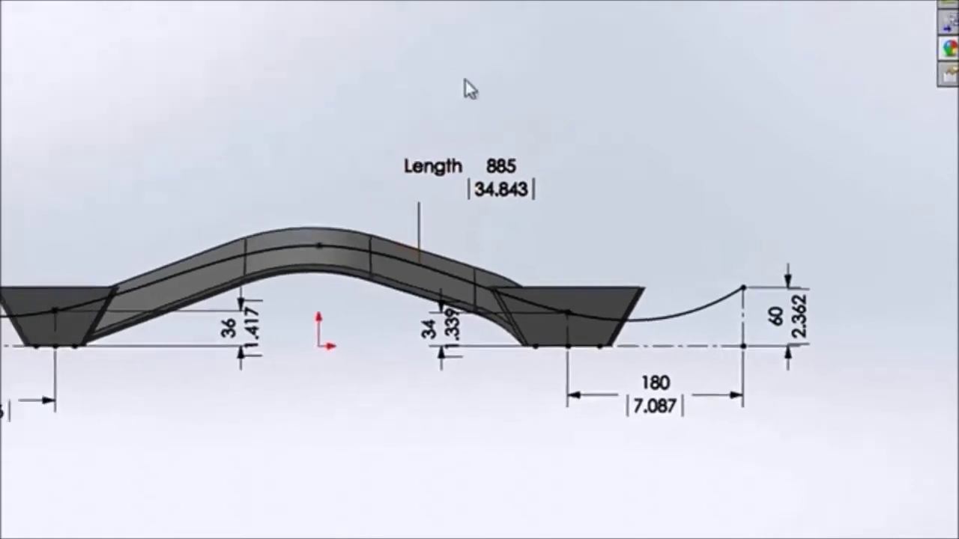
pyautogui.press('s')
pyautogui.click(561, 95)
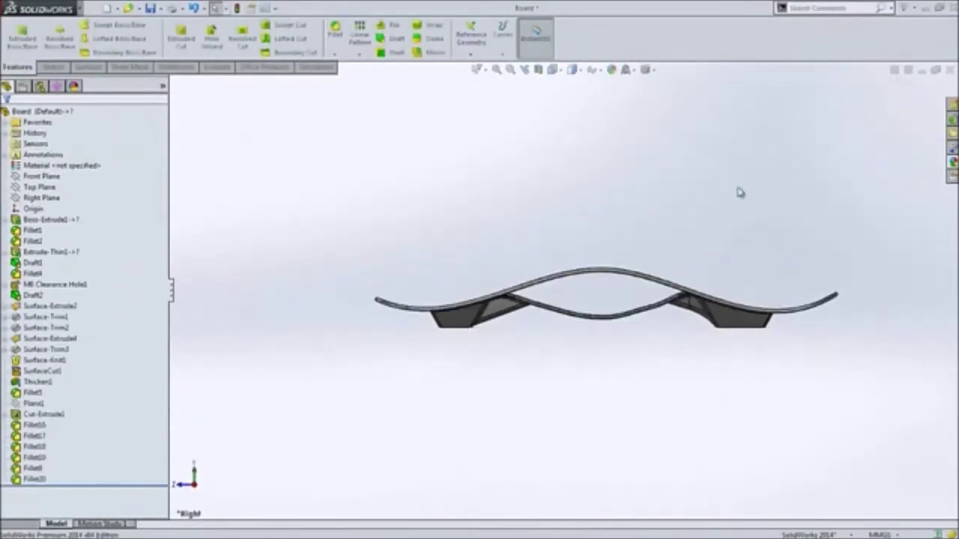
# In the Surface-Extrude4 footwell sketch, draw a style spline over the existing curve, from one angled construction line's base to the other's.
pyautogui.click(44, 339)
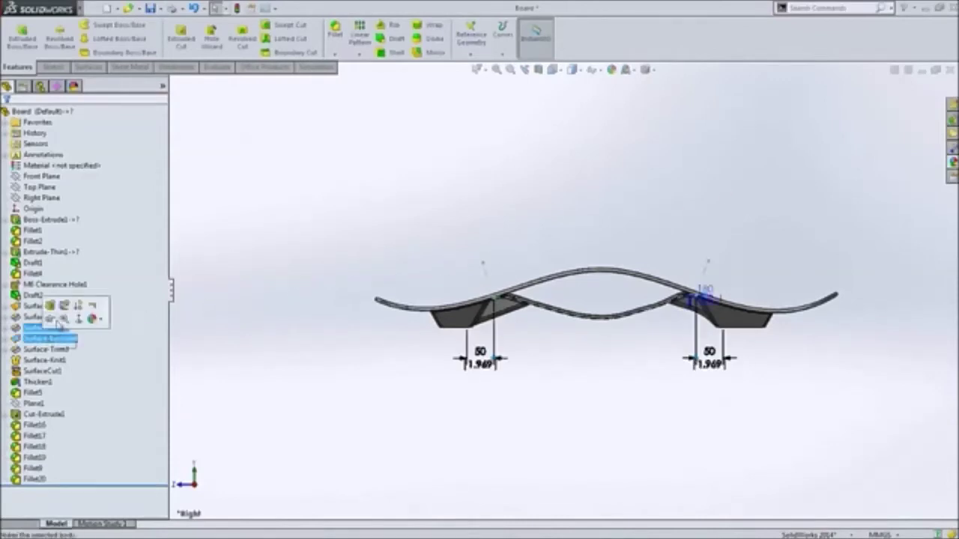
pyautogui.click(65, 307)
pyautogui.press('z')
pyautogui.moveTo(450, 242)
pyautogui.mouseDown()
pyautogui.moveTo(639, 329)
pyautogui.moveTo(732, 357)
pyautogui.mouseUp()
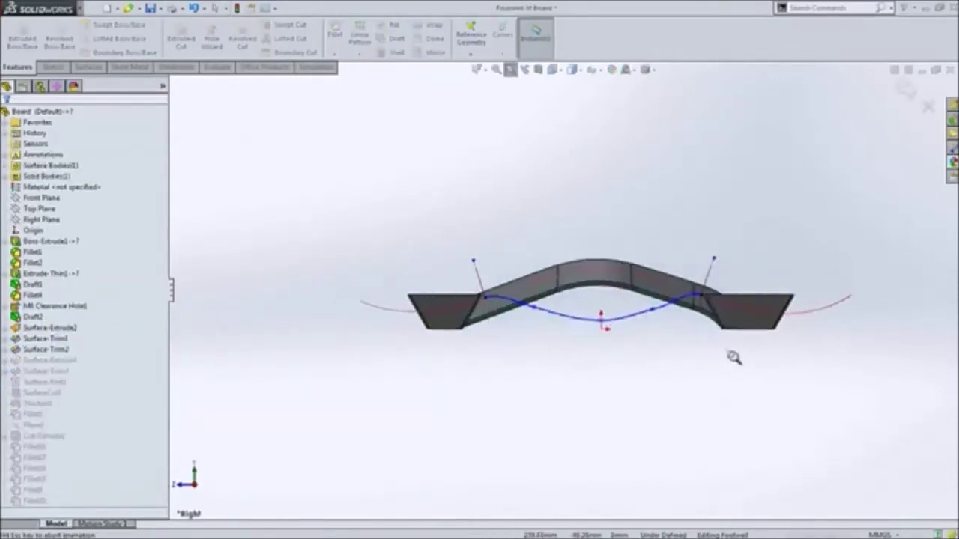
pyautogui.press('Escape')
pyautogui.press('s')
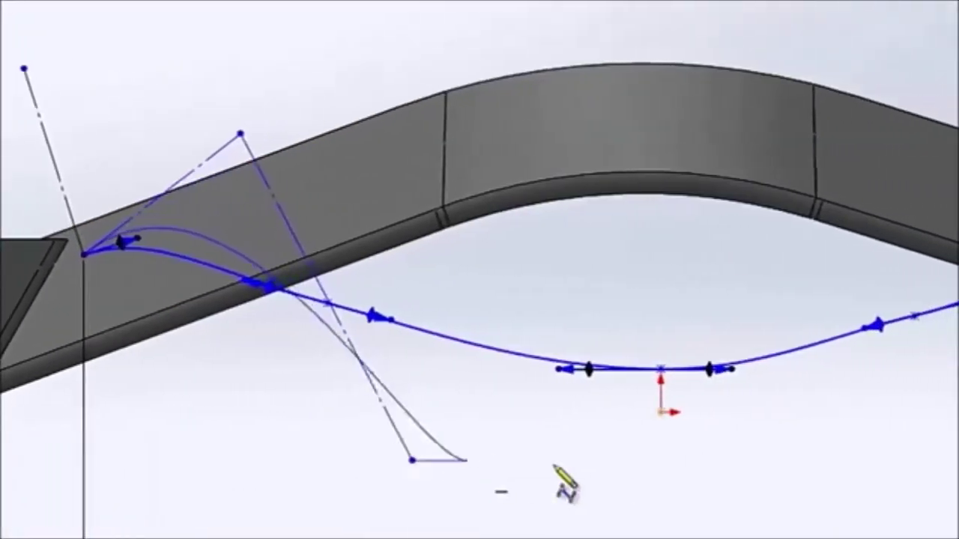
pyautogui.click(880, 459)
pyautogui.click(818, 166)
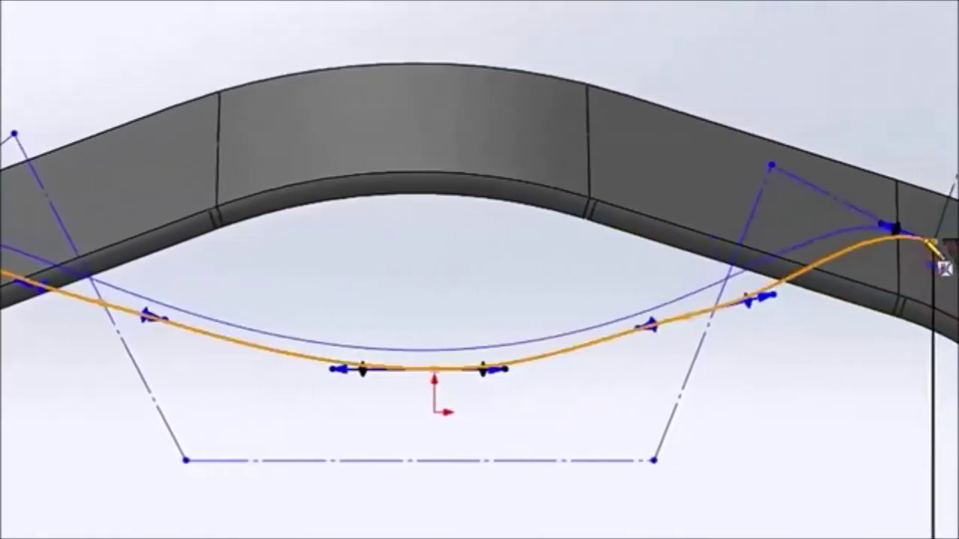
pyautogui.click(931, 241)
pyautogui.press('Escape')
# Make the style spline perpendicular to the angled construction line at each end.
pyautogui.click(945, 210)
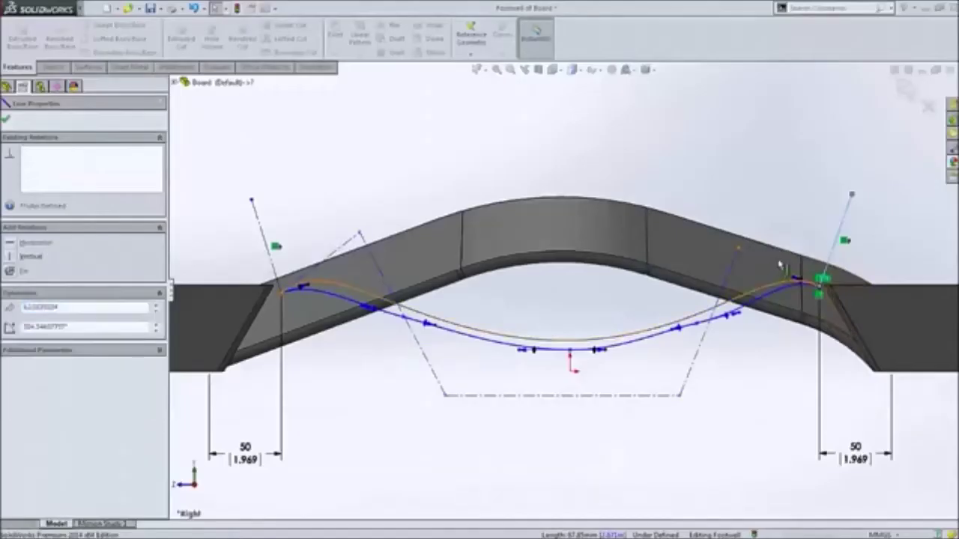
pyautogui.click(821, 280)
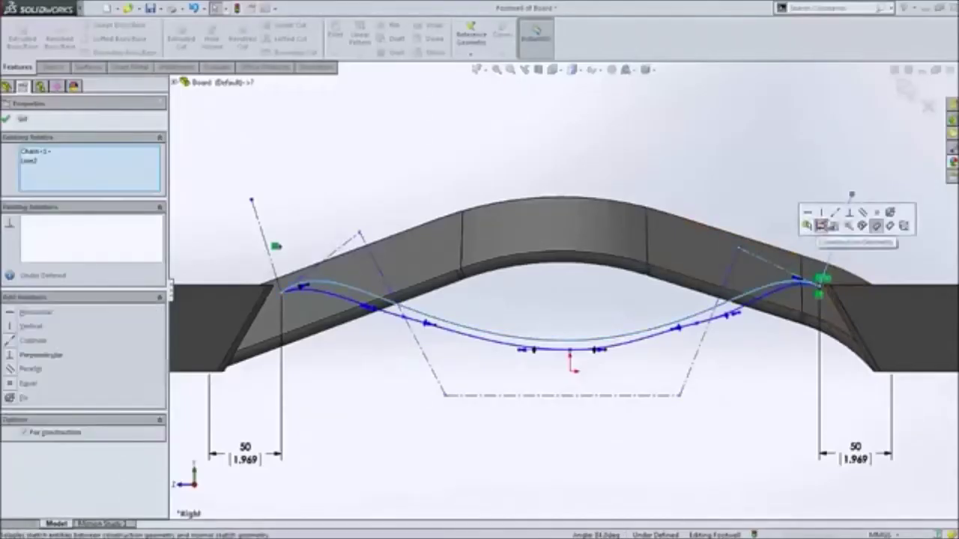
pyautogui.click(335, 253)
pyautogui.keyDown('ctrl'); pyautogui.click(271, 254); pyautogui.keyUp('ctrl')
pyautogui.click(346, 215)
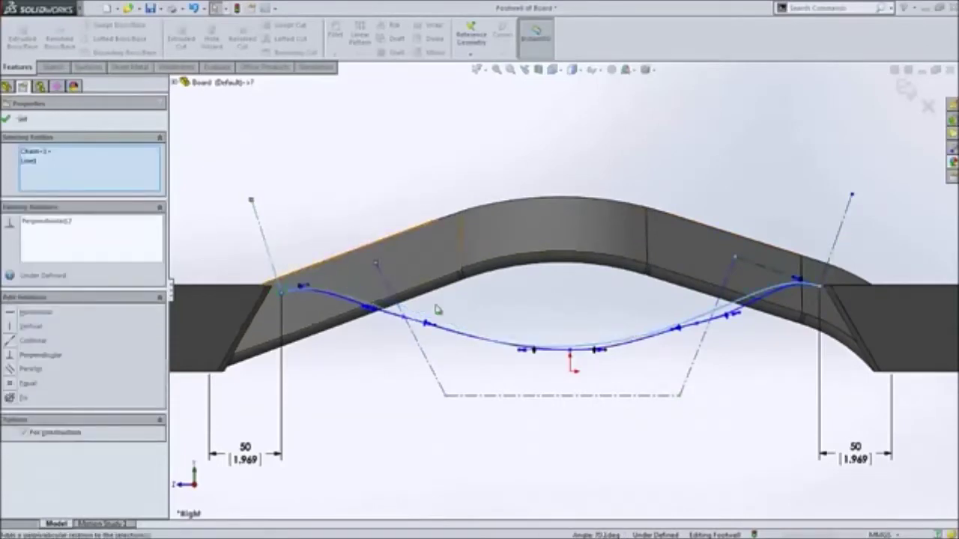
pyautogui.press('Escape')
# Make the style spline's lowest control polygon line horizontal and move its vertex outward and down to deepen the curve.
pyautogui.click(505, 397)
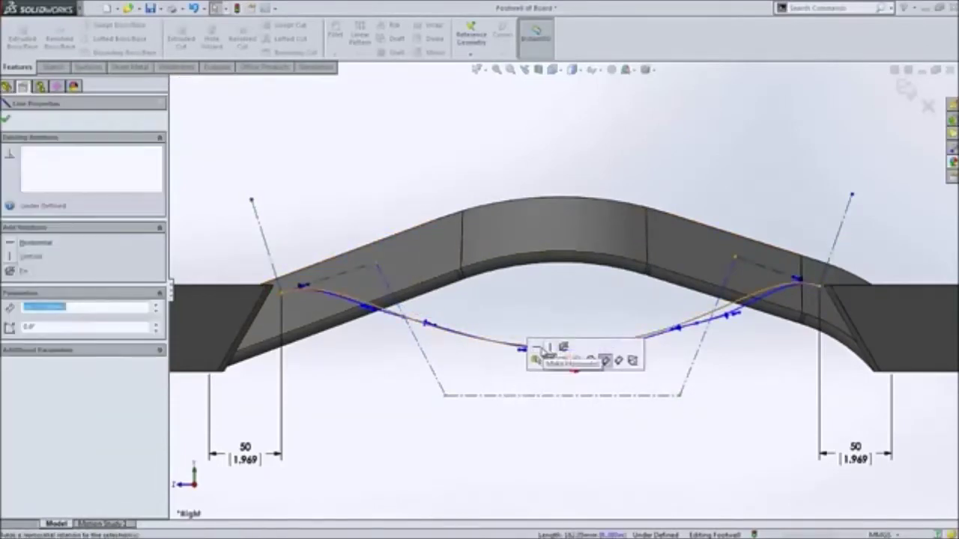
pyautogui.moveTo(679, 396); pyautogui.dragTo(710, 413)
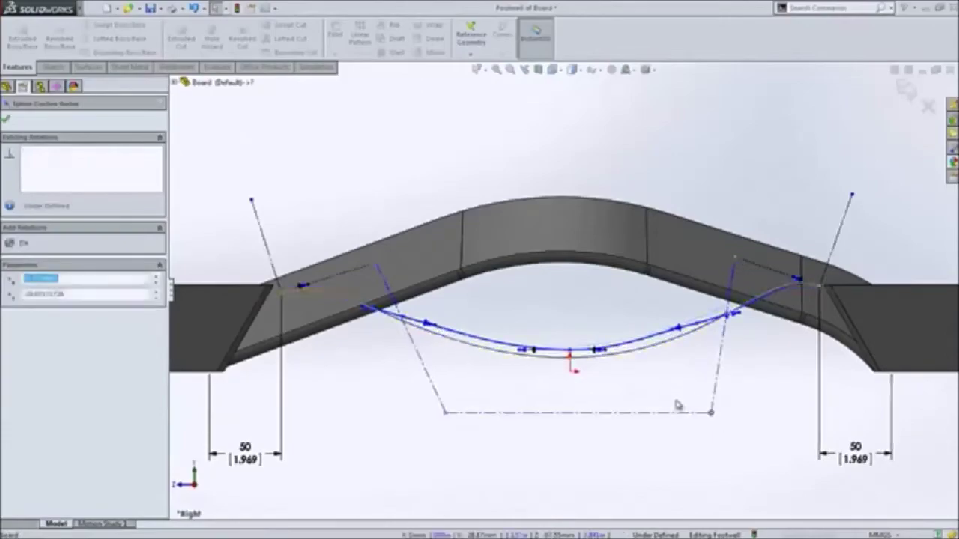
pyautogui.press('Escape')
# Replace the original footwell spline with the new style spline, exit the sketch, and show the board in isometric view.
pyautogui.press('s')
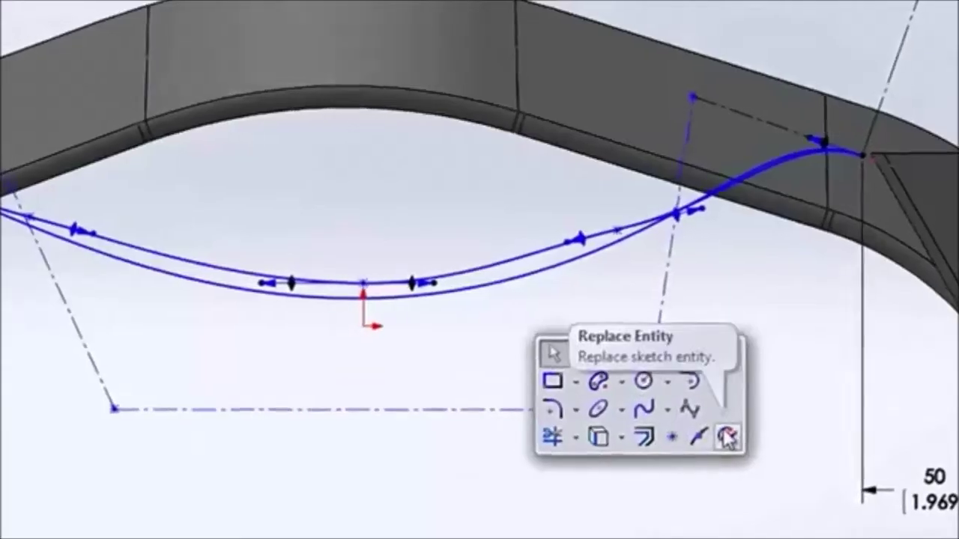
pyautogui.click(750, 426)
pyautogui.click(505, 278)
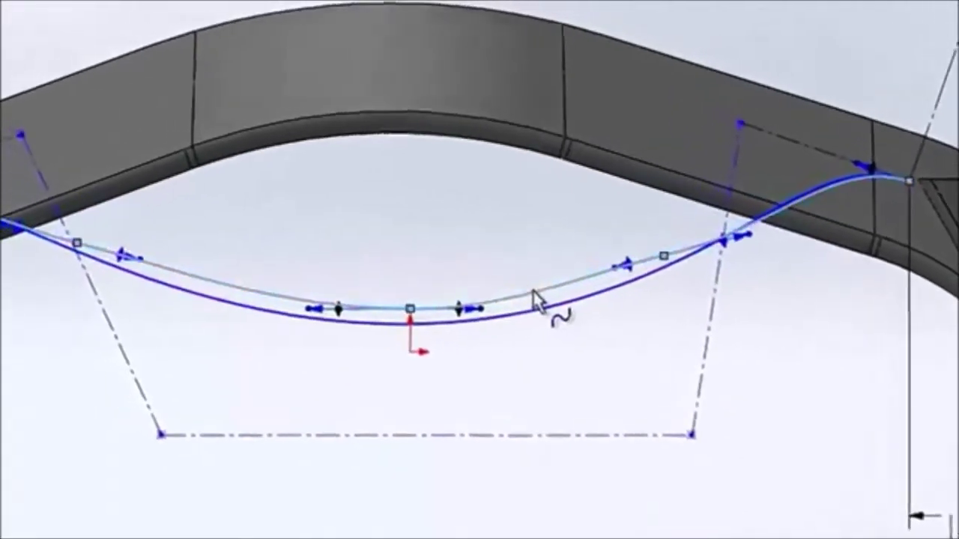
pyautogui.click(507, 296)
pyautogui.rightClick(513, 258)
pyautogui.press('s')
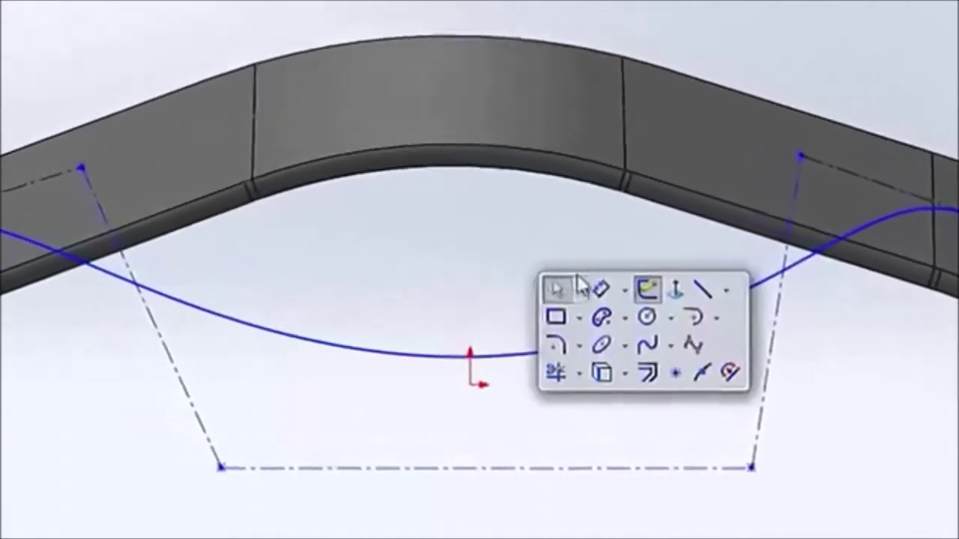
pyautogui.click(620, 275)
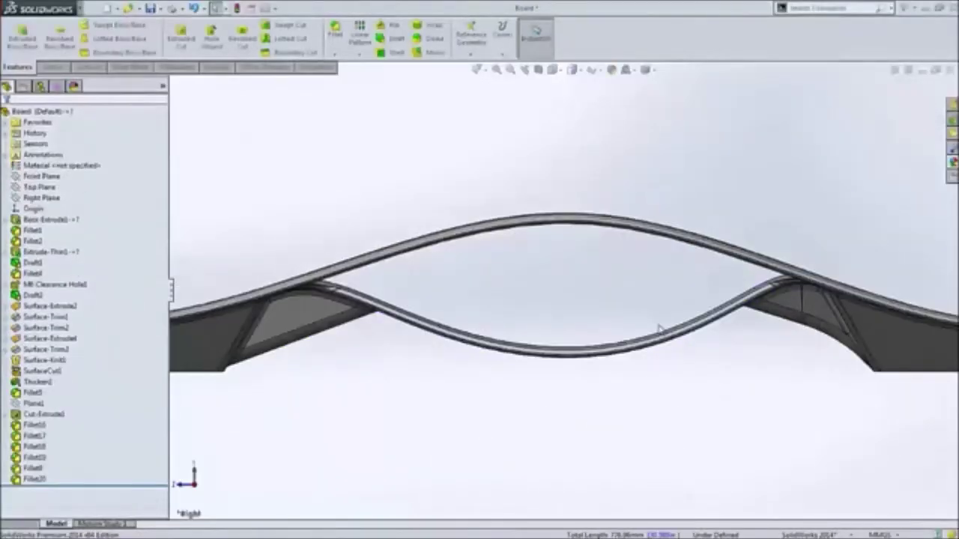
pyautogui.hotkey('ctrl', '7')
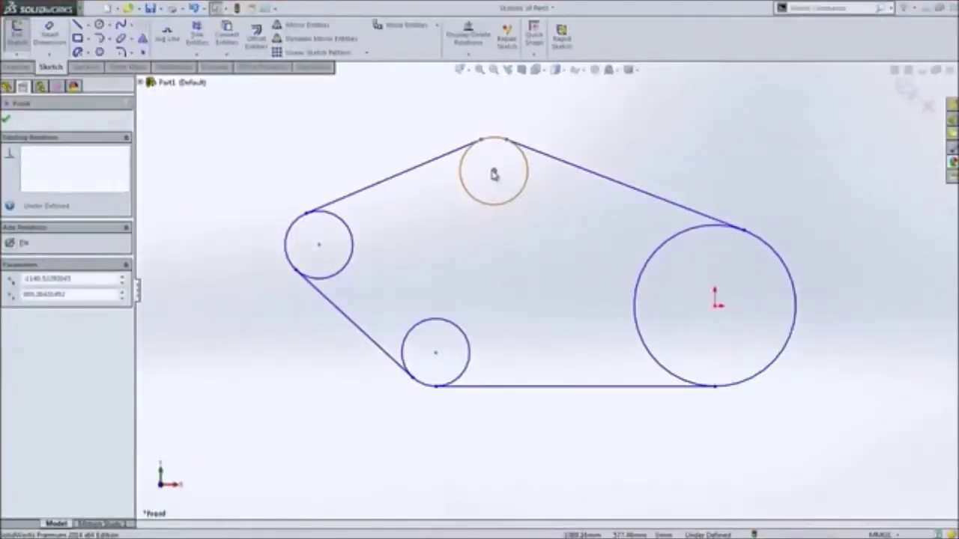
# Make the belt line's endpoint coincident with the uppermost circle, and move that circle directly above the lowest small circle.
pyautogui.press('Escape')
pyautogui.click(476, 147)
pyautogui.keyDown('ctrl'); pyautogui.click(480, 150); pyautogui.keyUp('ctrl')
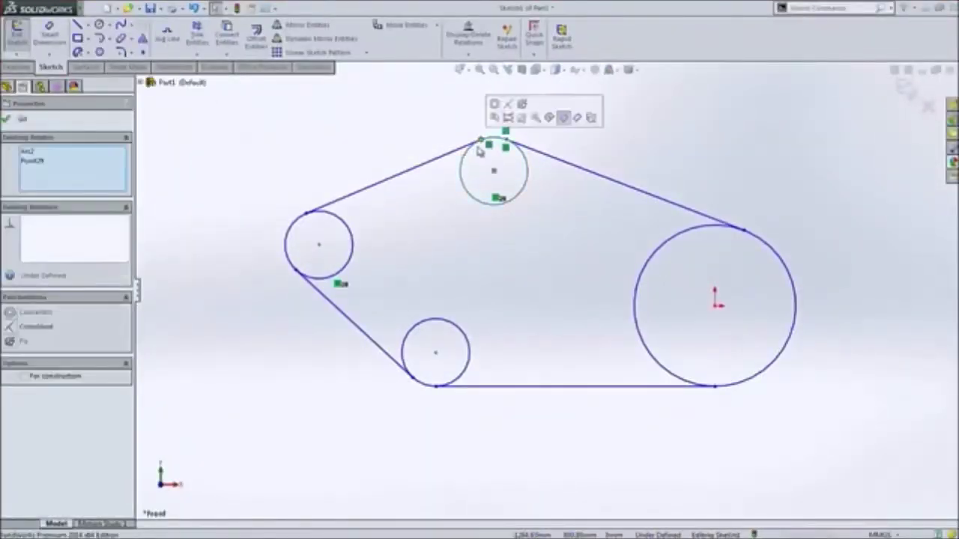
pyautogui.click(509, 114)
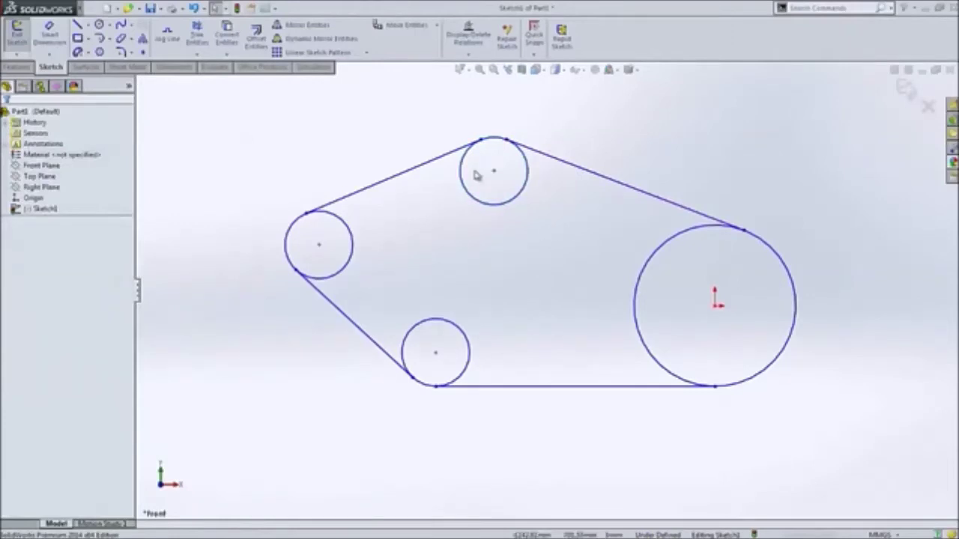
pyautogui.moveTo(494, 174); pyautogui.dragTo(436, 152)
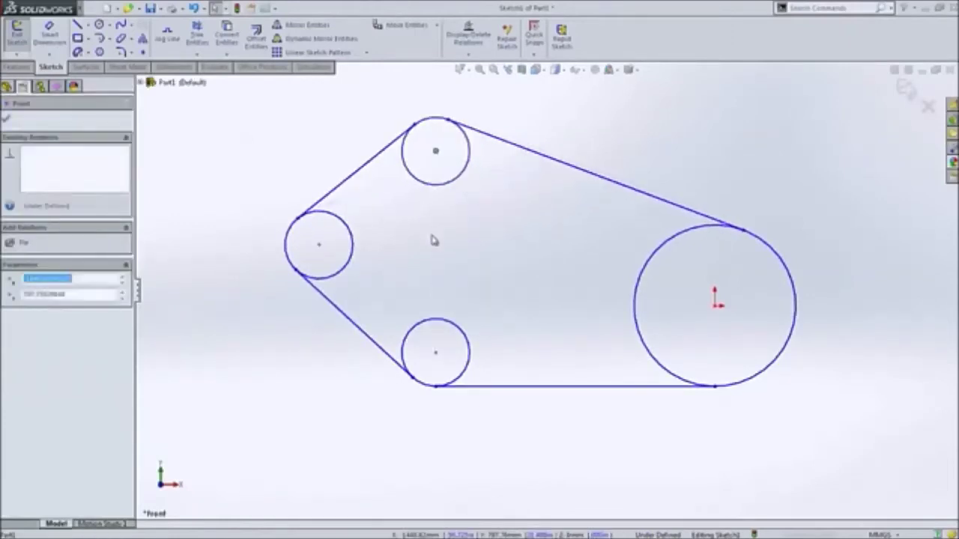
# Dimension the large circle at the origin with a diameter of 60 mm.
pyautogui.press('s')
pyautogui.click(464, 245)
pyautogui.click(648, 350)
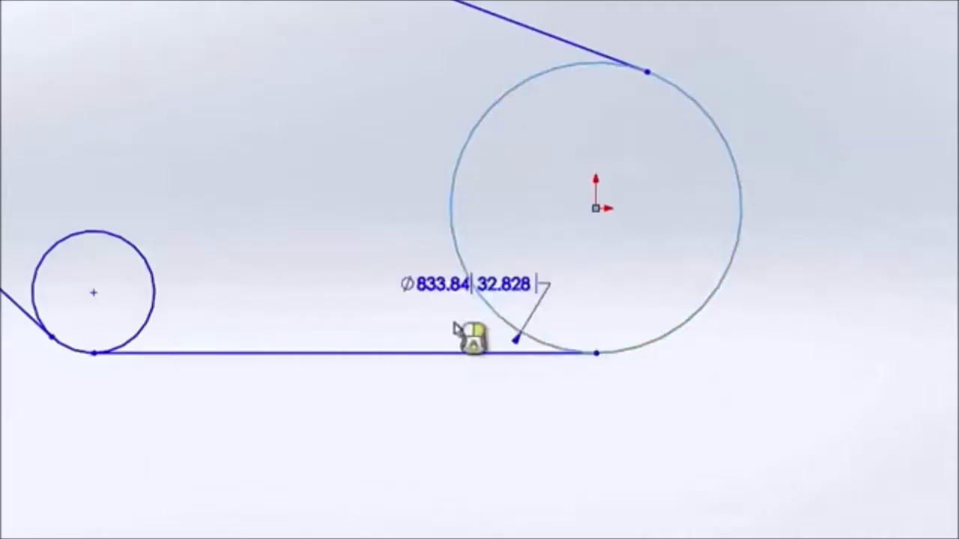
pyautogui.click(786, 418)
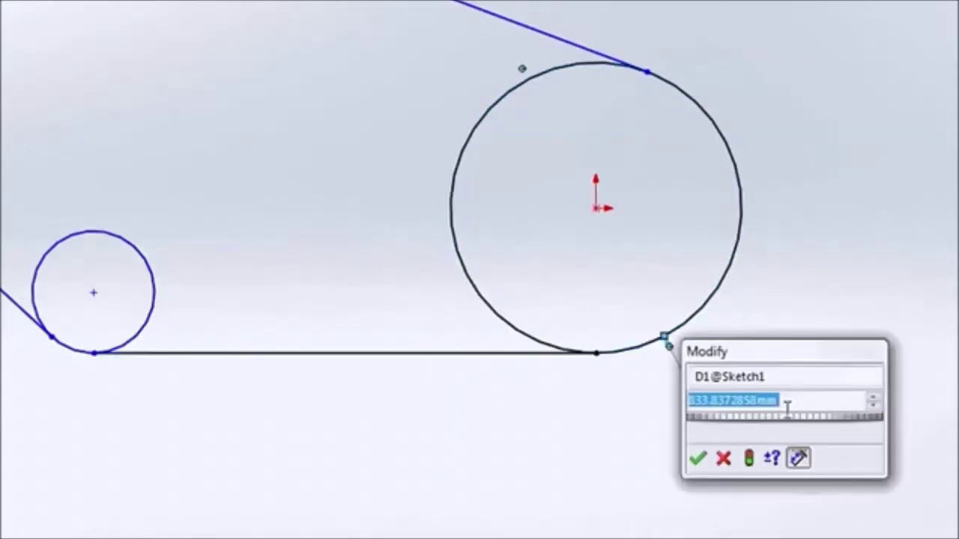
pyautogui.press('Return')
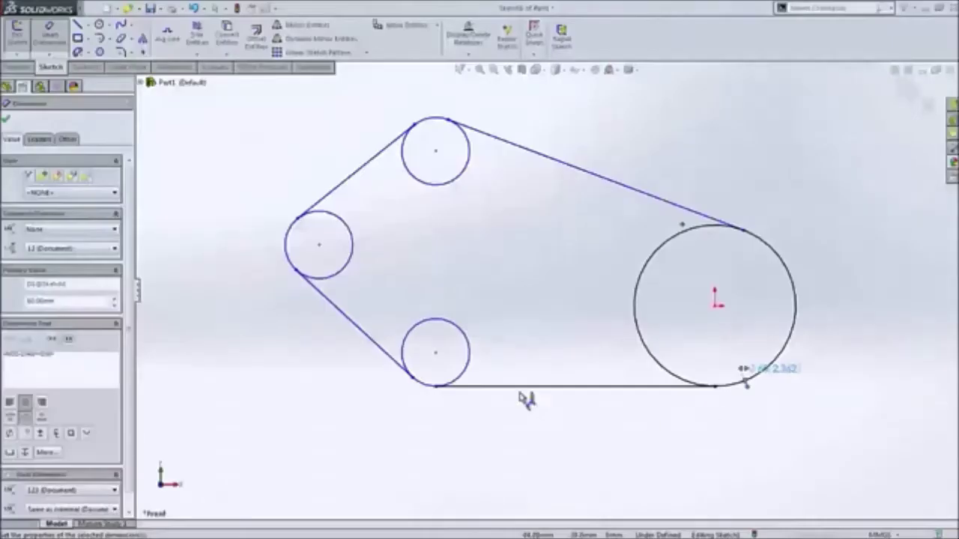
# Set the lowest small circle's diameter to 30 mm and move the large circle's diameter dimension clear of the circle.
pyautogui.click(471, 364)
pyautogui.click(371, 425)
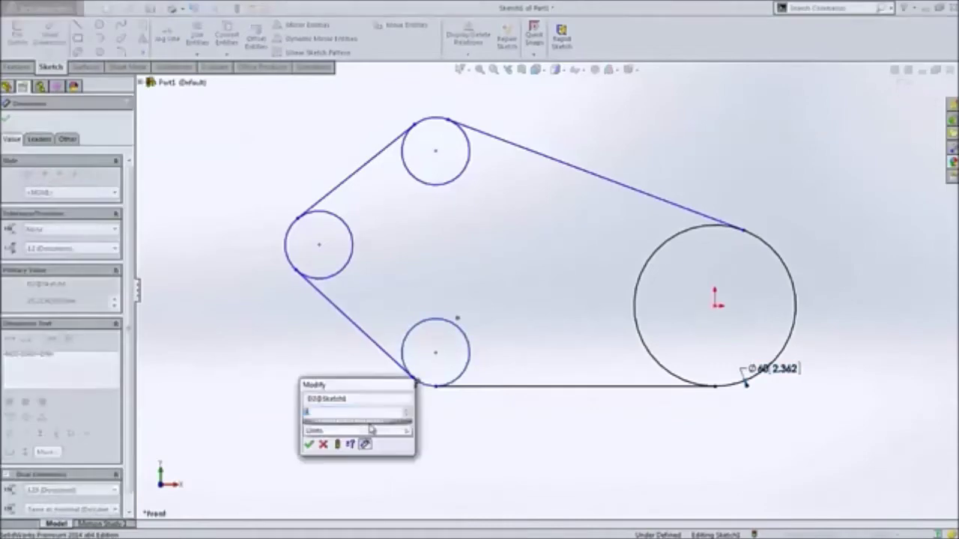
pyautogui.write('20')
pyautogui.press('Return')
pyautogui.press('Escape')
pyautogui.moveTo(780, 374); pyautogui.dragTo(799, 392)
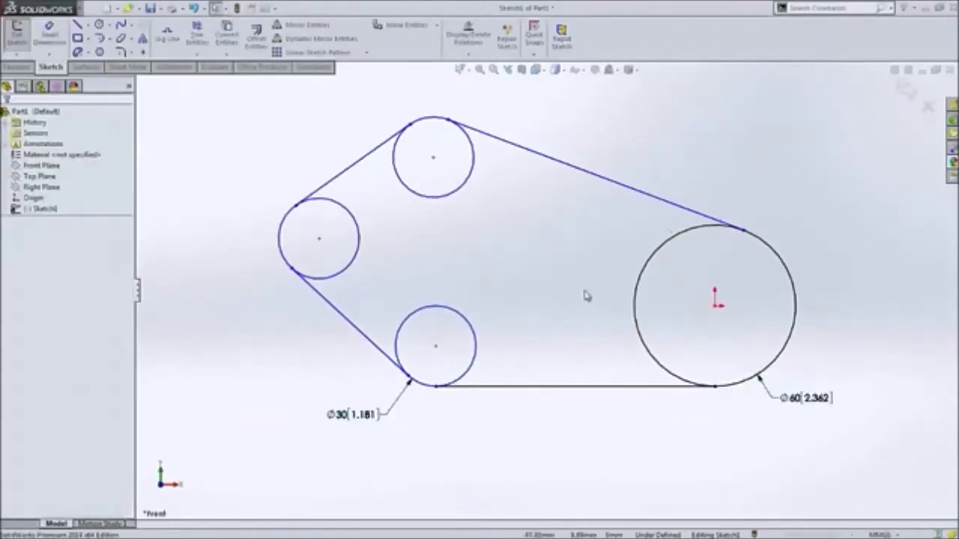
pyautogui.press('s')
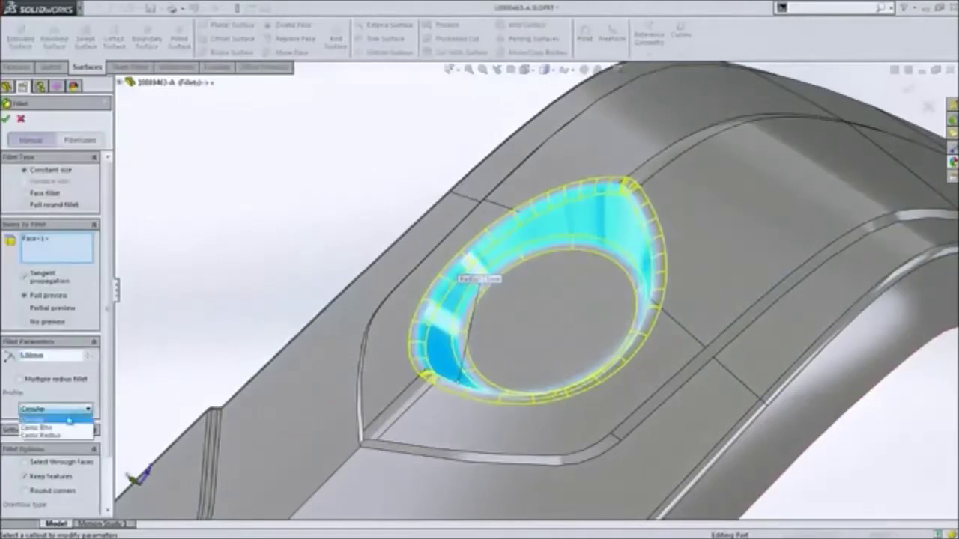
# Give the fillet around the oval recess a conic radius profile with a 4 mm conic radius, and accept it.
pyautogui.click(41, 427)
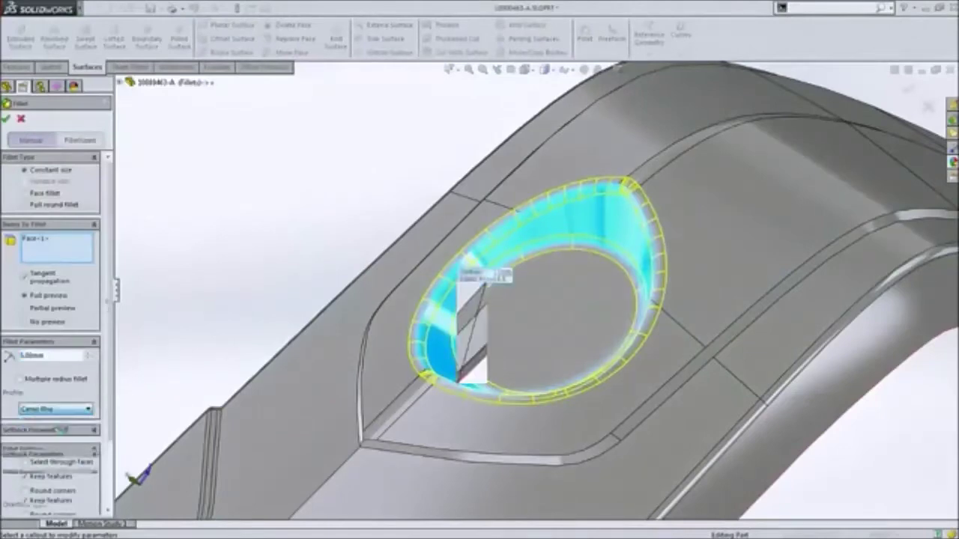
pyautogui.click(505, 281)
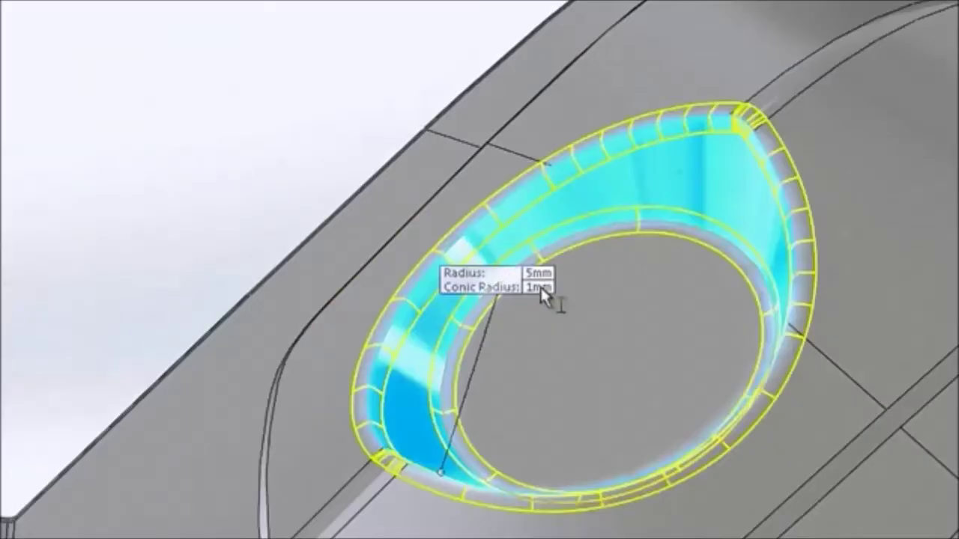
pyautogui.click(512, 279)
pyautogui.write('4mm')
pyautogui.press('Return')
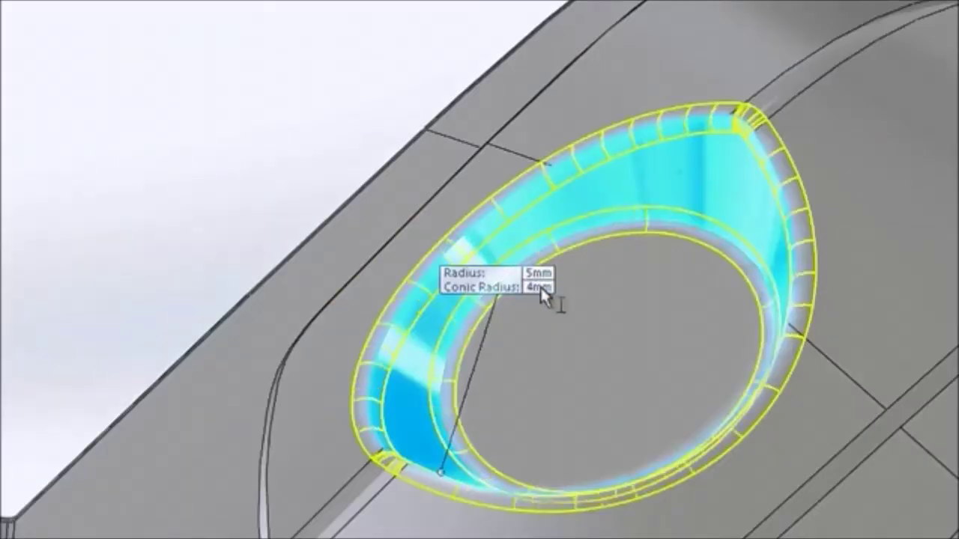
pyautogui.rightClick(248, 163)
pyautogui.click(261, 191)
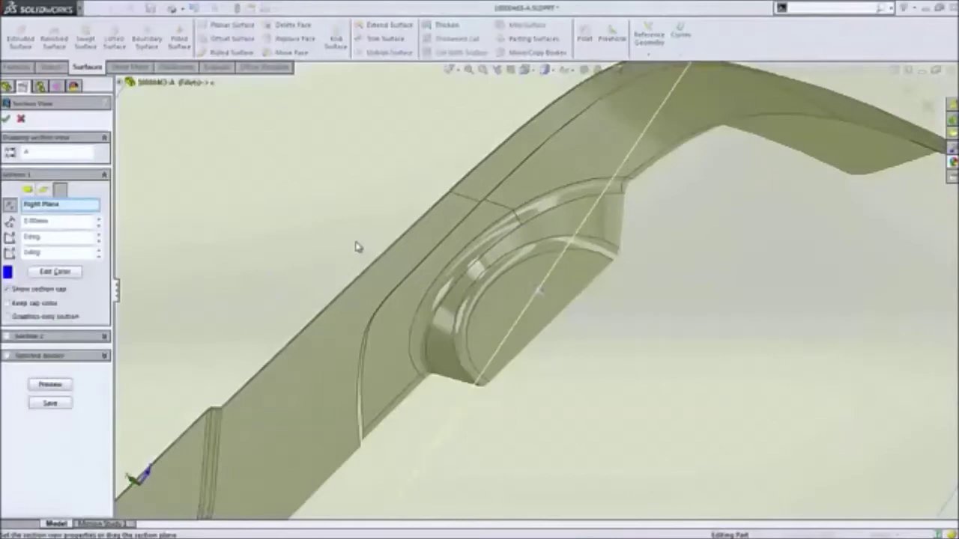
# Apply a section view through the Right Plane to examine the recess fillet's profile.
pyautogui.rightClick(357, 246)
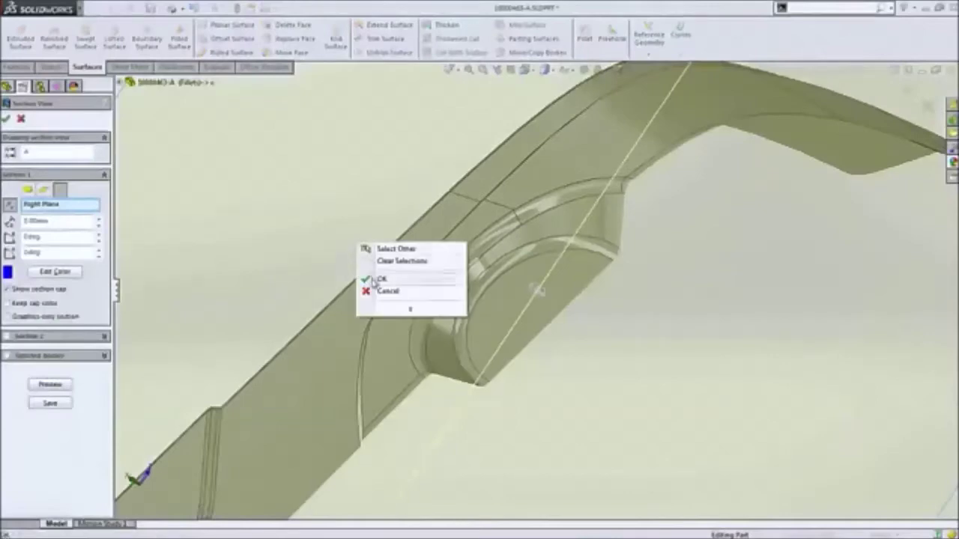
pyautogui.click(366, 280)
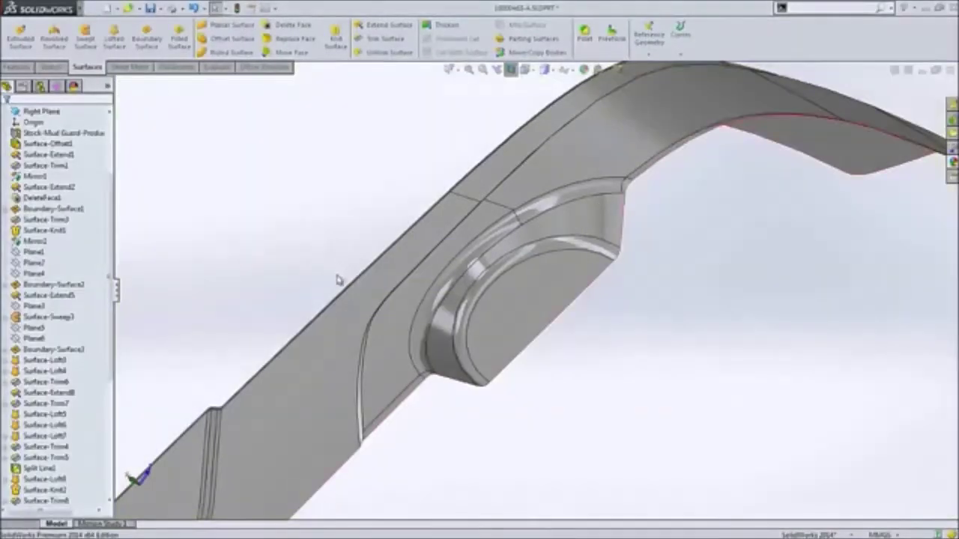
pyautogui.moveTo(337, 280); pyautogui.dragTo(310, 278, button='middle')
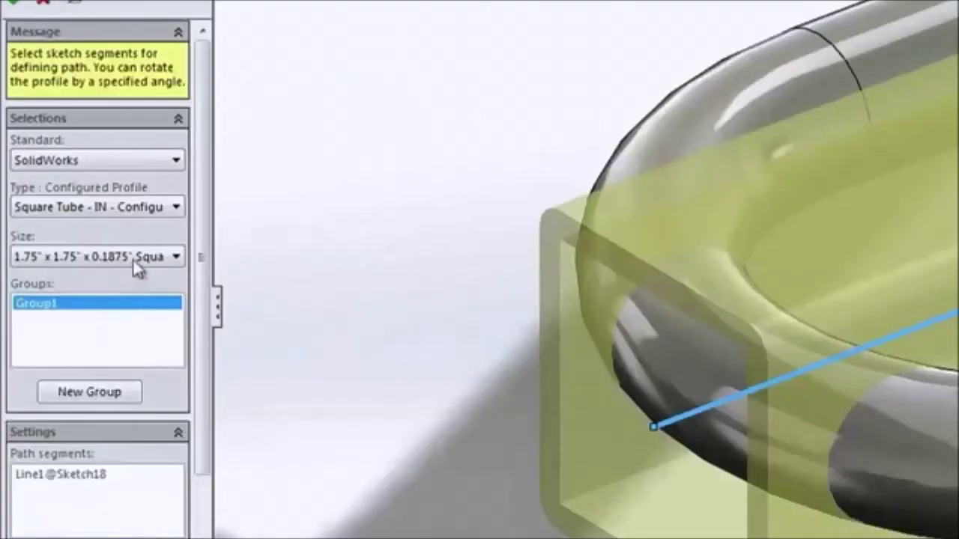
# Choose a configured square tube size with a 0.1875 in wall for the structural member along the sketched line, and create the member.
pyautogui.click(69, 261)
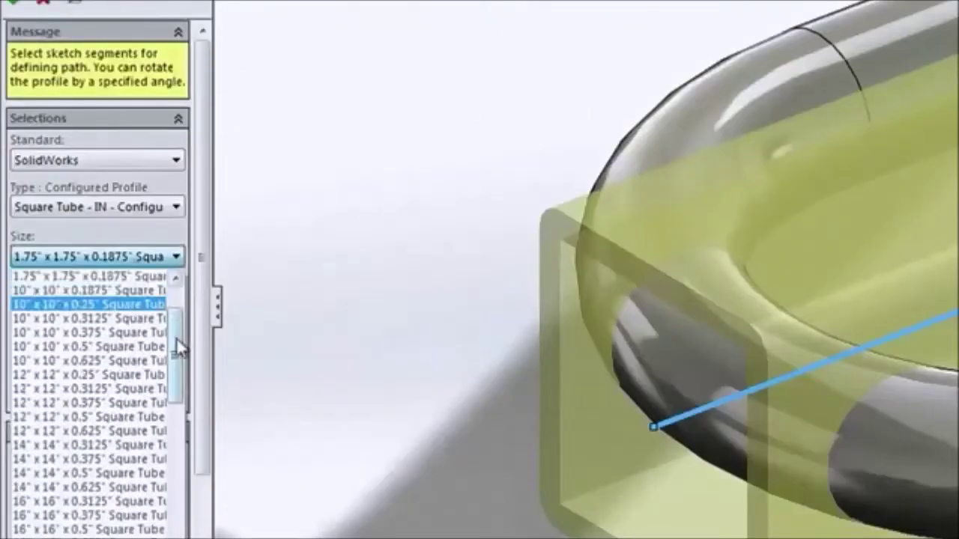
pyautogui.moveTo(94, 305); pyautogui.dragTo(94, 276)
pyautogui.click(135, 291)
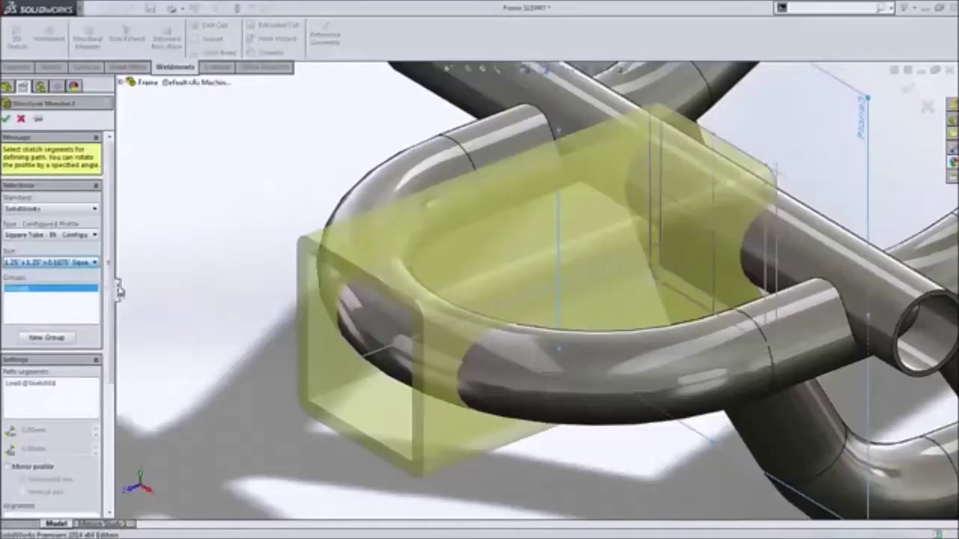
pyautogui.press('Return')
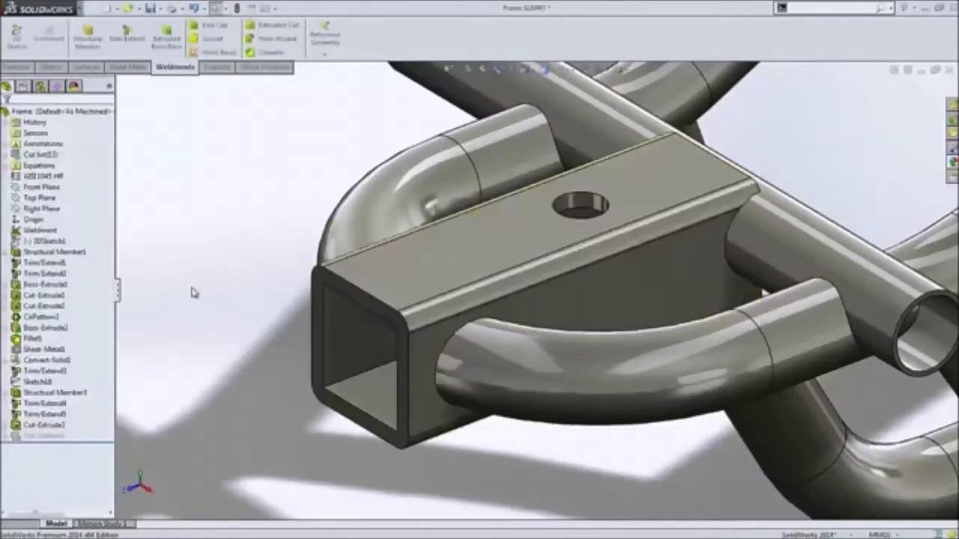
pyautogui.moveTo(221, 318)
pyautogui.mouseDown(button='middle')
pyautogui.moveTo(317, 310)
pyautogui.moveTo(230, 335)
pyautogui.mouseUp(button='middle')
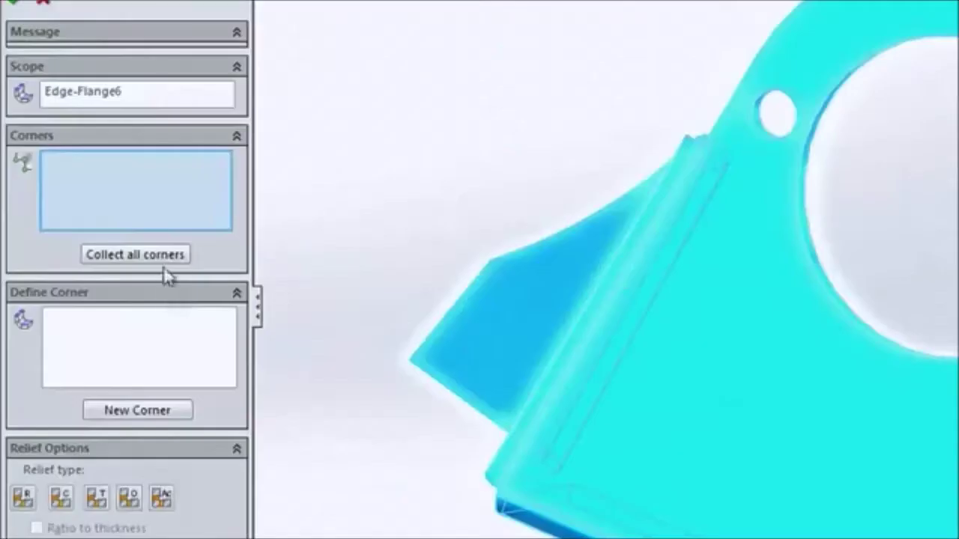
# Collect all corners of the Edge-Flange6 body for the corner relief.
pyautogui.click(88, 262)
pyautogui.press('z')
pyautogui.moveTo(415, 436); pyautogui.dragTo(616, 538)
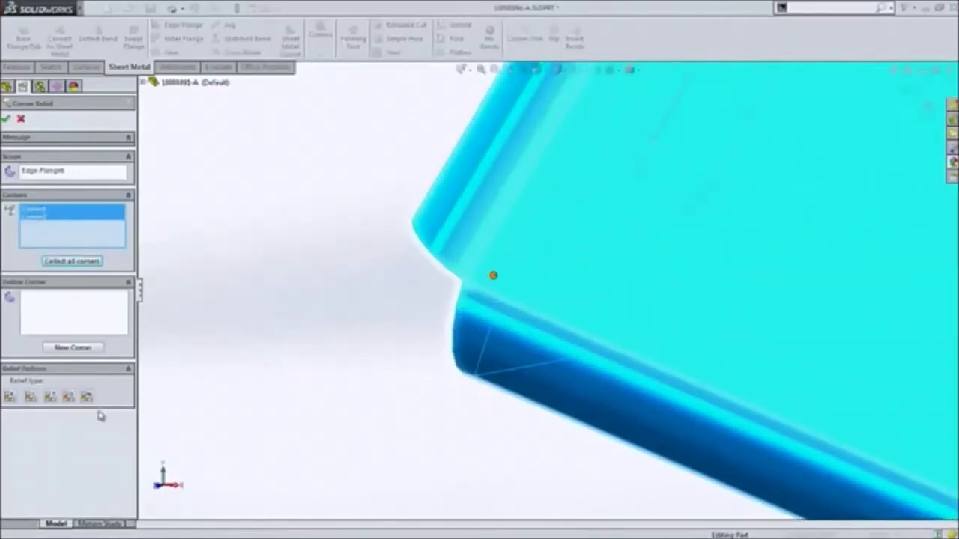
# Give the collected corners a circular relief with a 2 mm radius, tangent to the bend and with a narrow corner, and accept it.
pyautogui.click(69, 396)
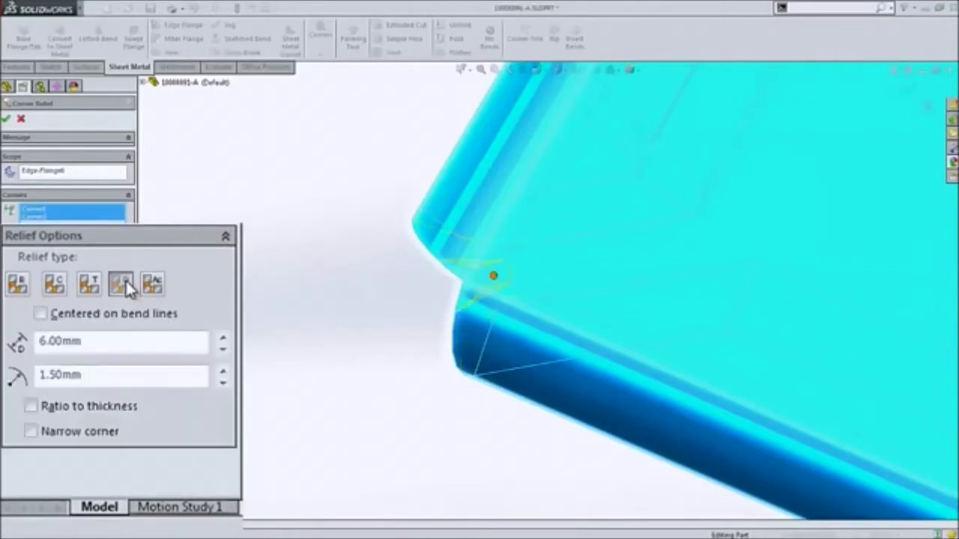
pyautogui.click(23, 283)
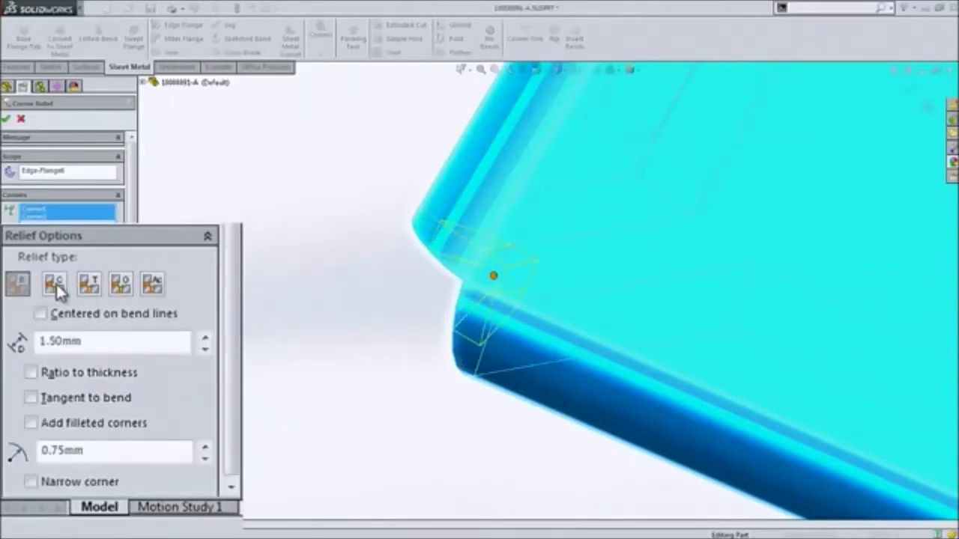
pyautogui.click(55, 285)
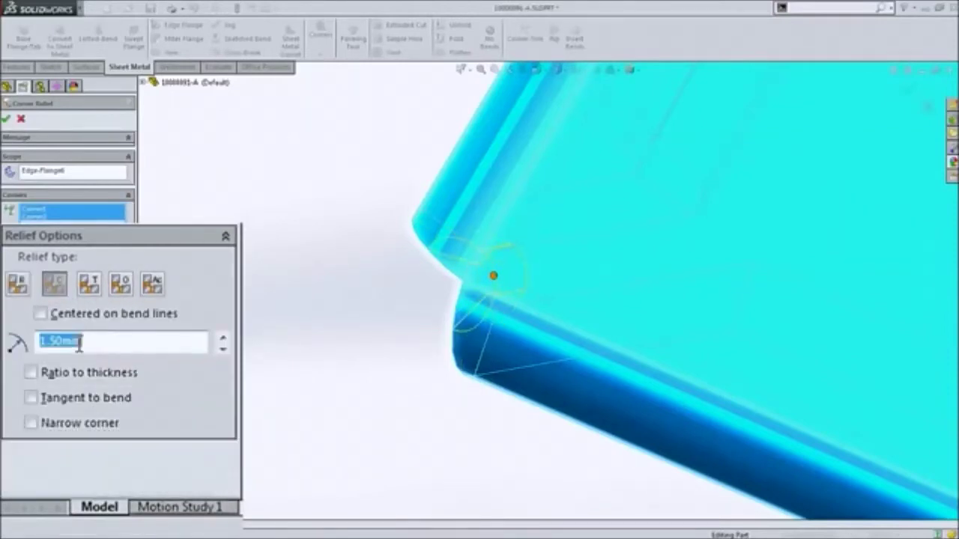
pyautogui.click(78, 398)
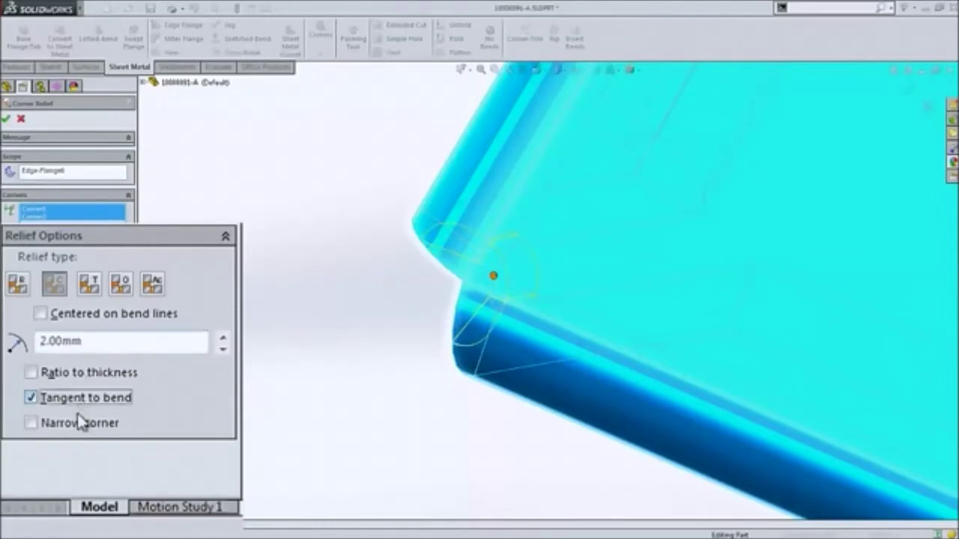
pyautogui.click(79, 422)
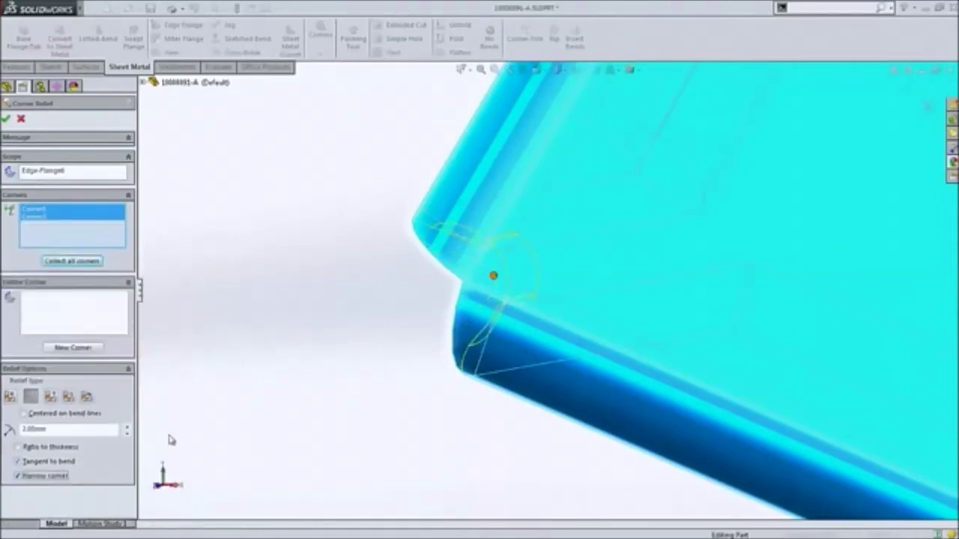
pyautogui.press('Return')
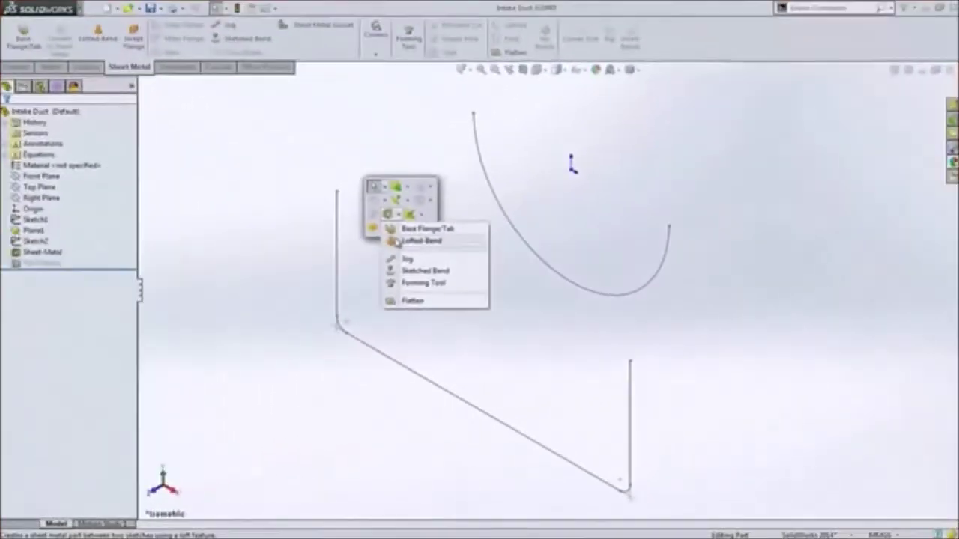
# Set up a Lofted Bend between the curved profile and the three-sided profile, using the Bent method with a 20-degree segment angle.
pyautogui.click(421, 241)
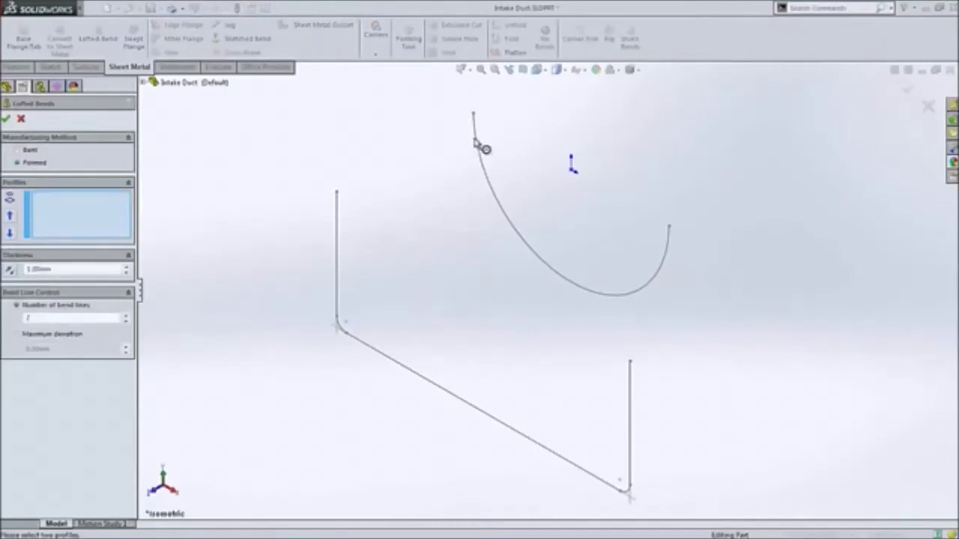
pyautogui.click(341, 213)
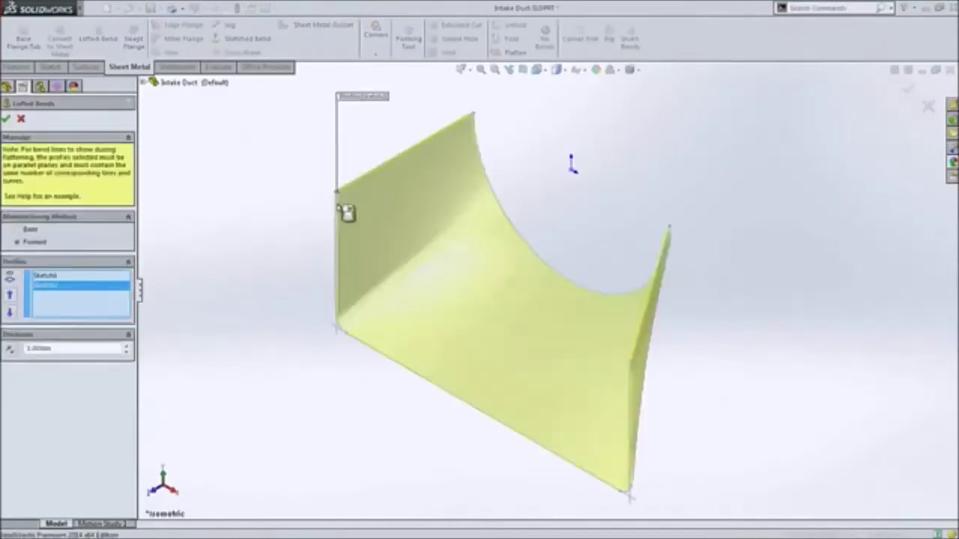
pyautogui.click(31, 232)
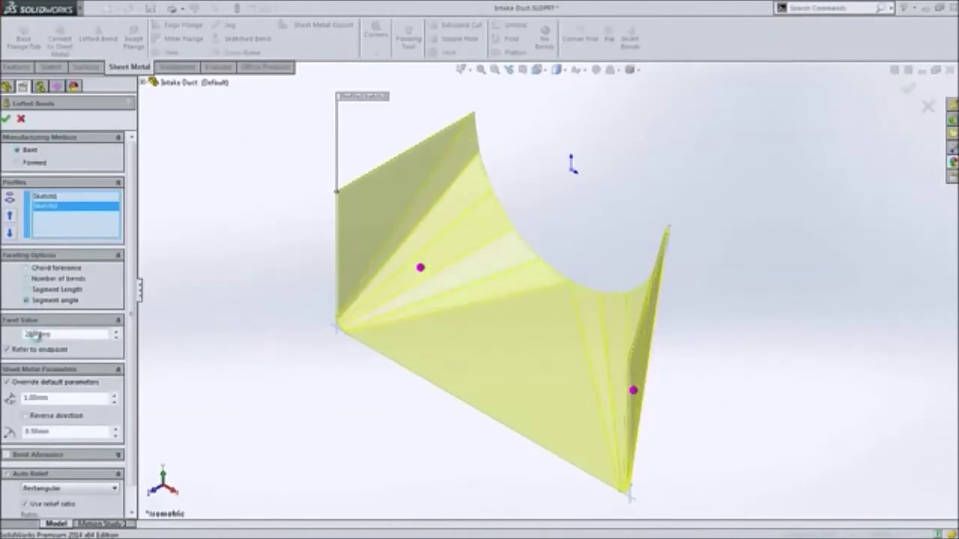
# Override the faceting of one corner transition in the lofted bend by number of bends, and create the duct.
pyautogui.moveTo(210, 434); pyautogui.dragTo(456, 383, button='middle')
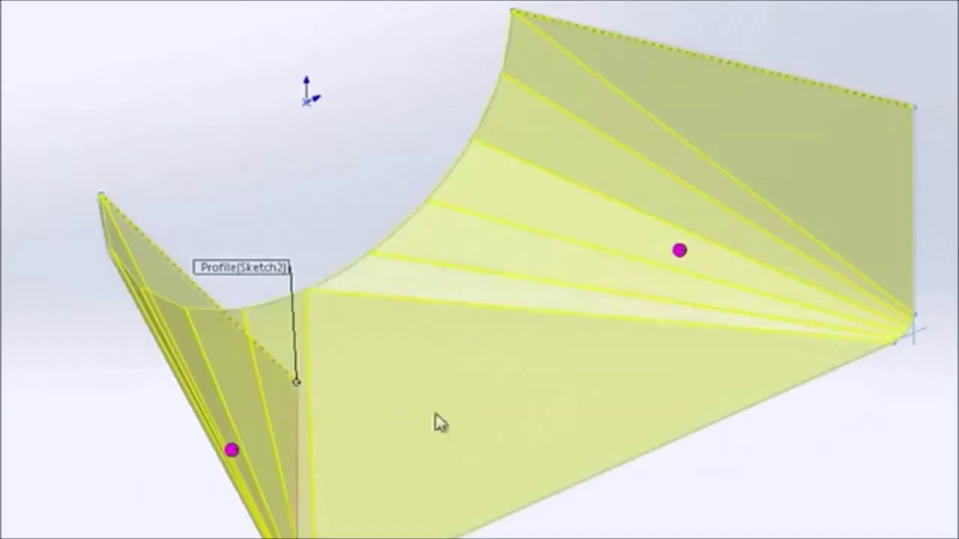
pyautogui.click(676, 258)
pyautogui.click(502, 195)
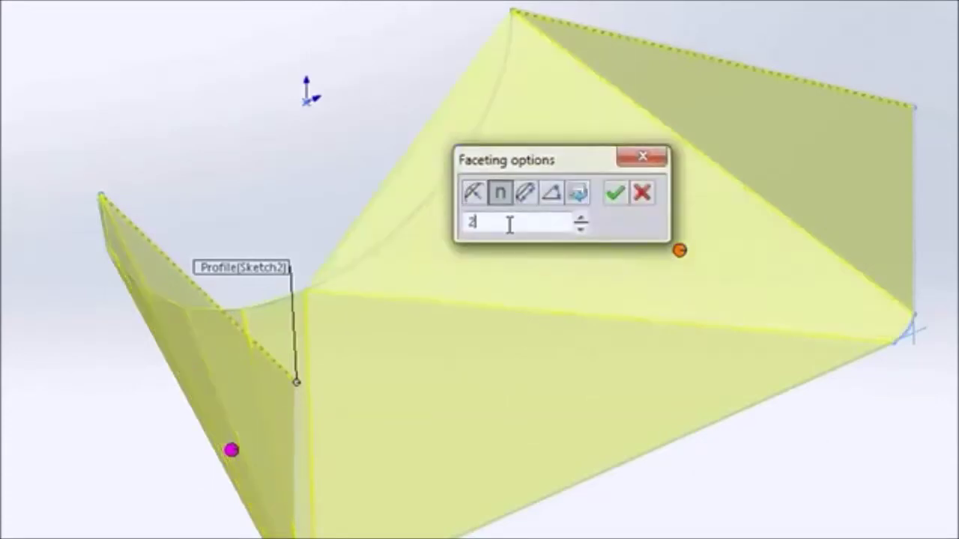
pyautogui.press('Return')
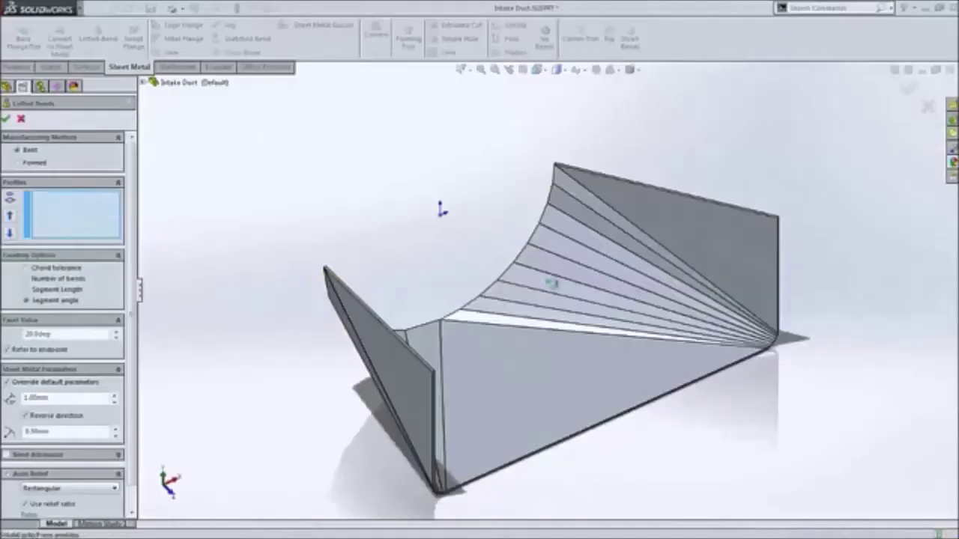
pyautogui.moveTo(504, 250); pyautogui.dragTo(330, 261, button='middle')
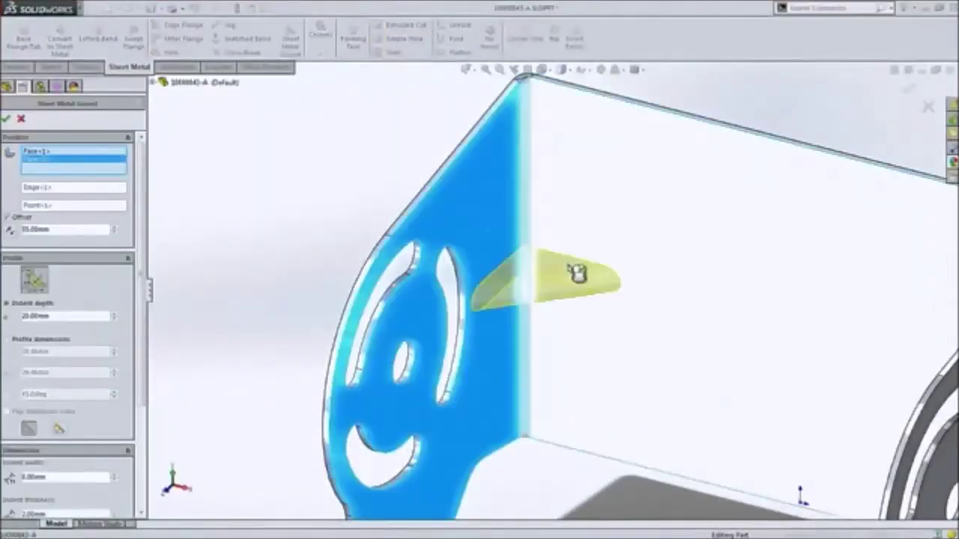
# Define the sheet metal gusset by profile dimensions, with d1 at 40 mm and d2 at 15 mm.
pyautogui.click(38, 340)
pyautogui.click(80, 352)
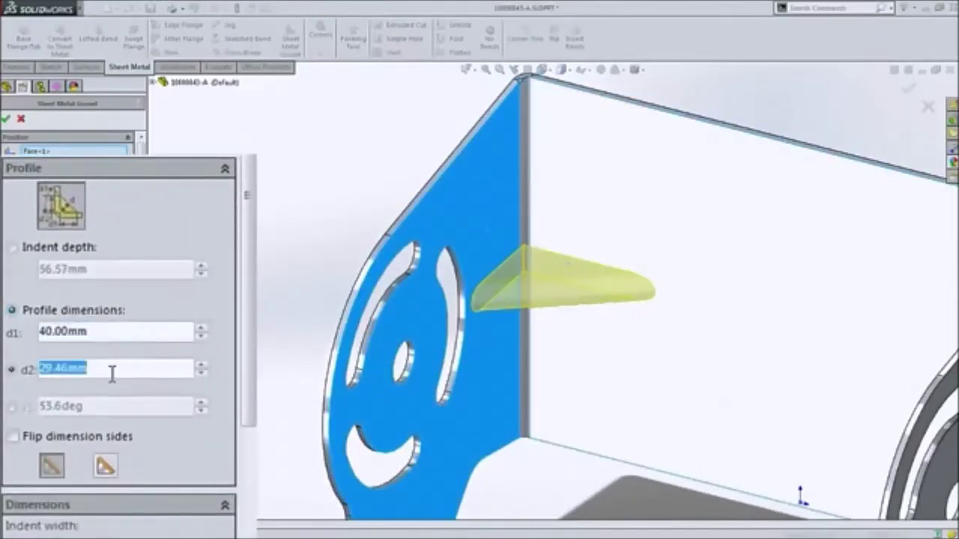
pyautogui.write('15')
pyautogui.press('Return')
# Give the gusset a flat profile with a 12 mm indent width, and accept it.
pyautogui.moveTo(250, 341); pyautogui.dragTo(248, 521)
pyautogui.click(107, 213)
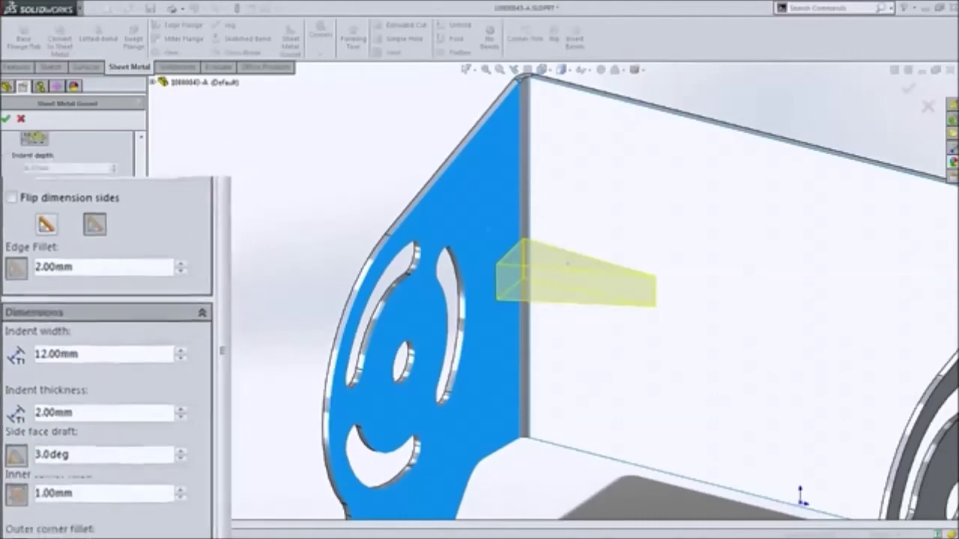
pyautogui.rightClick(248, 278)
pyautogui.press('f')
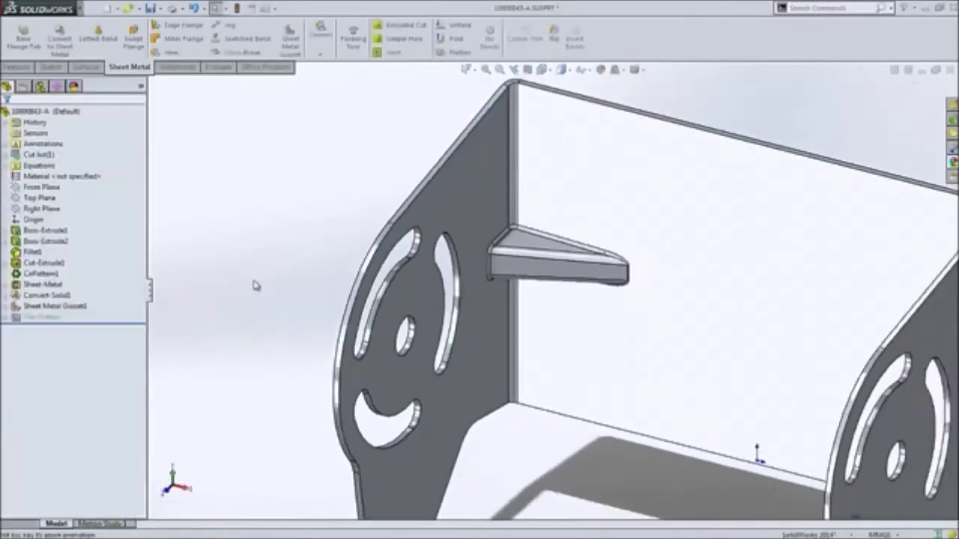
# Flatten the sheet metal bracket to its flat pattern.
pyautogui.moveTo(255, 285); pyautogui.dragTo(473, 280, button='middle')
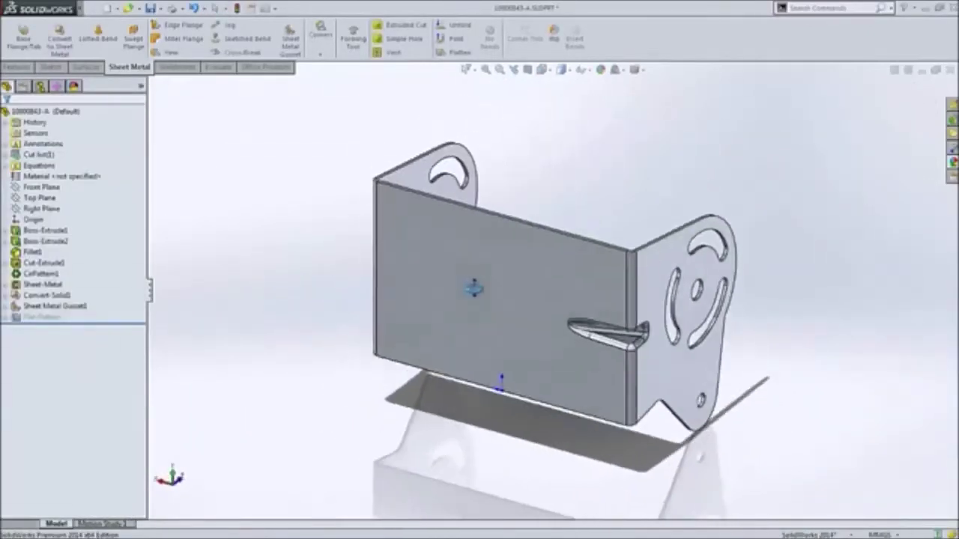
pyautogui.rightClick(488, 285)
pyautogui.click(518, 505)
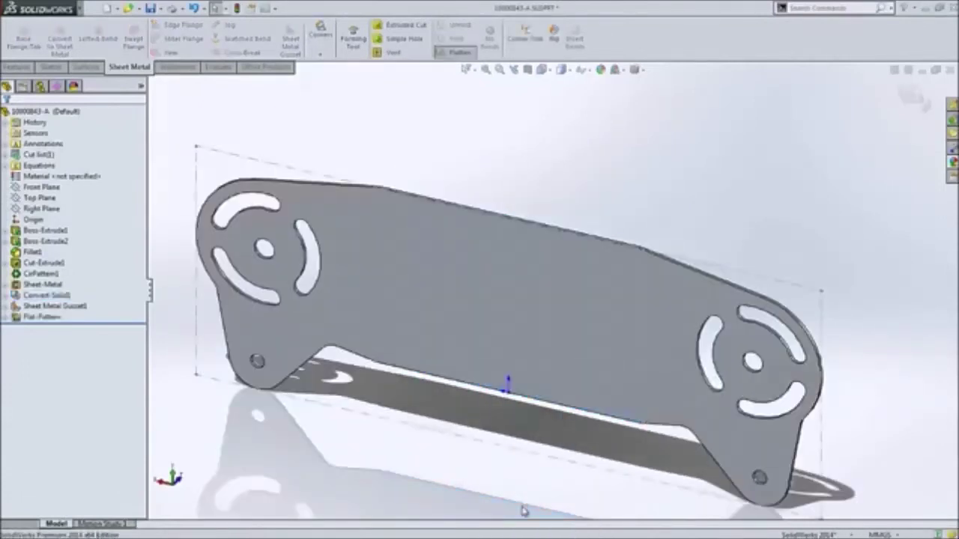
pyautogui.rightClick(530, 316)
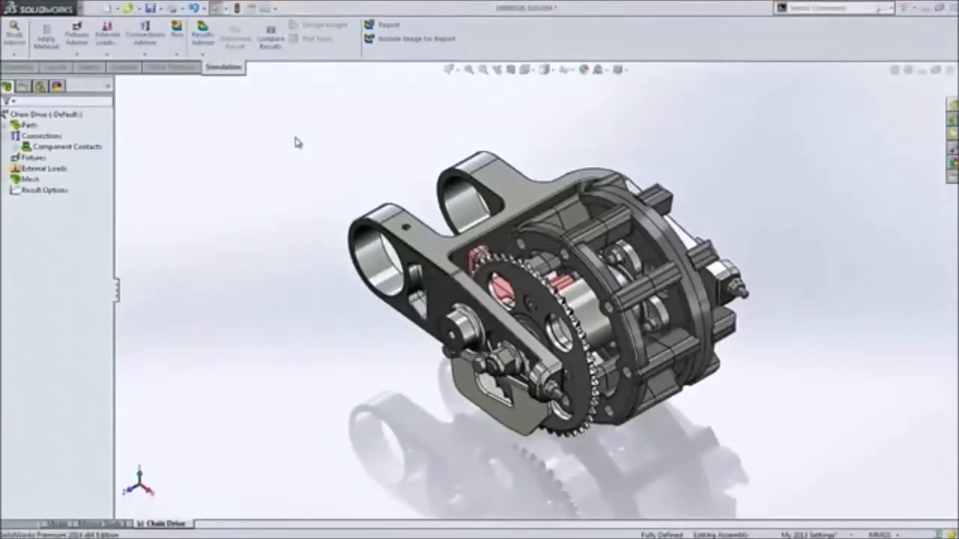
# Examine the chain drive's fasteners in the Toolbox Parts display state, and return to the full assembly's display state.
pyautogui.moveTo(296, 142); pyautogui.dragTo(141, 105, button='middle')
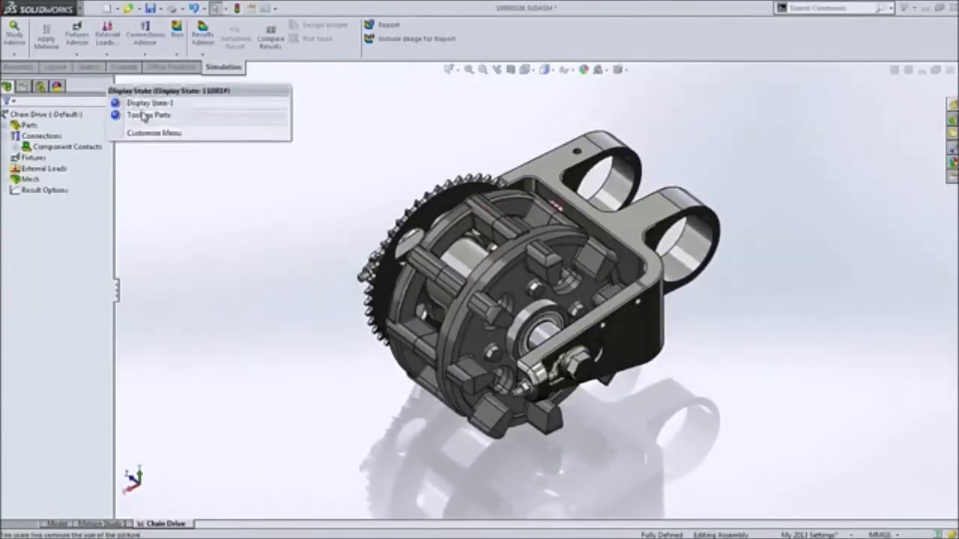
pyautogui.click(143, 115)
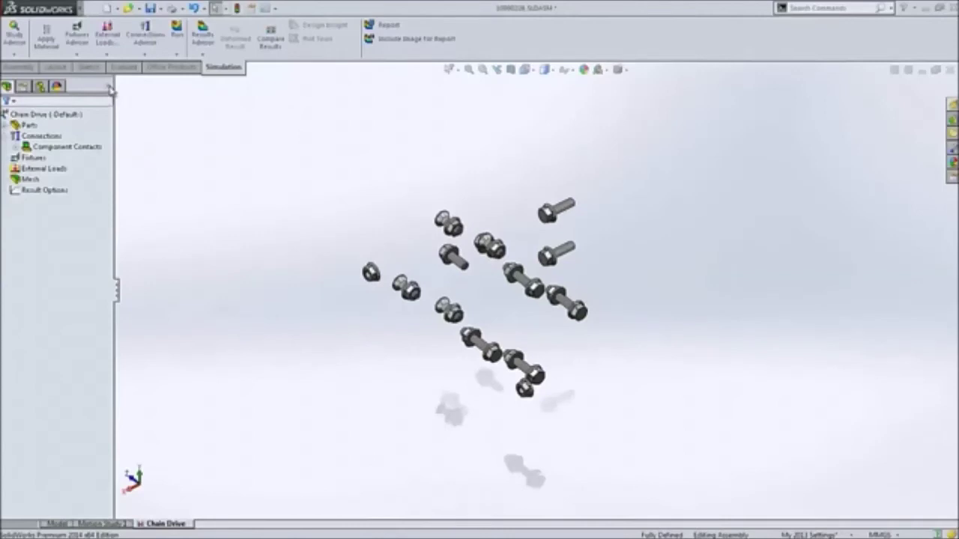
pyautogui.click(143, 117)
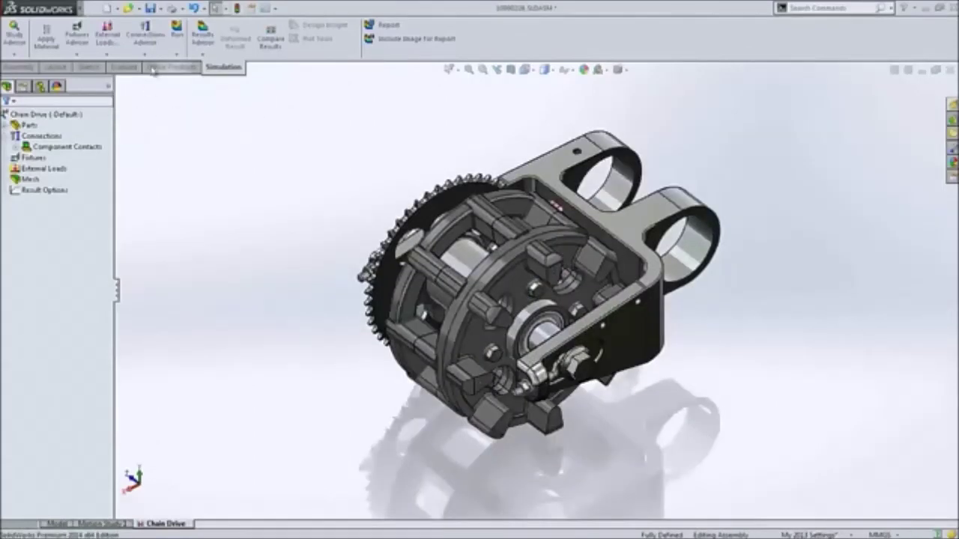
# Convert the assembly's Toolbox fasteners to simulation bolt connectors, and expand the study's Connectors folder.
pyautogui.click(152, 57)
pyautogui.click(155, 85)
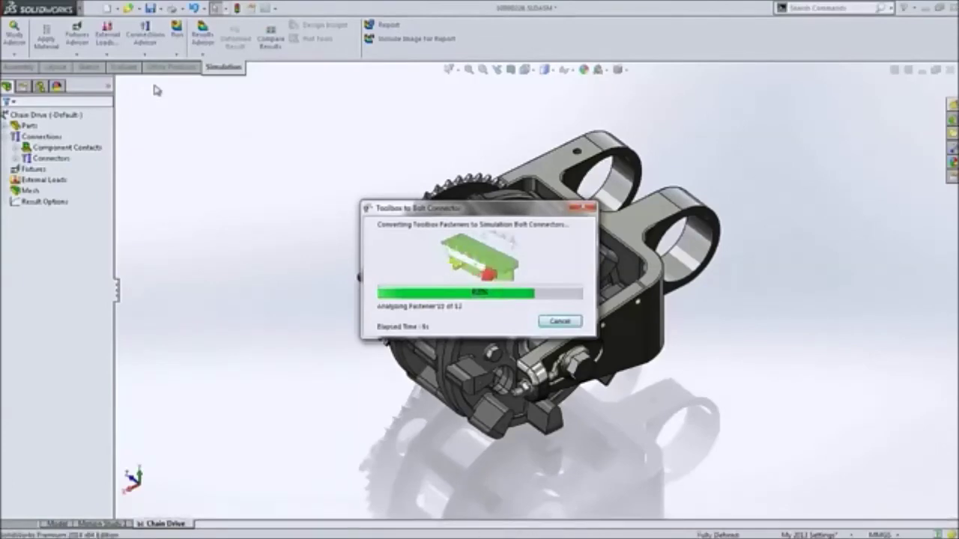
pyautogui.click(577, 315)
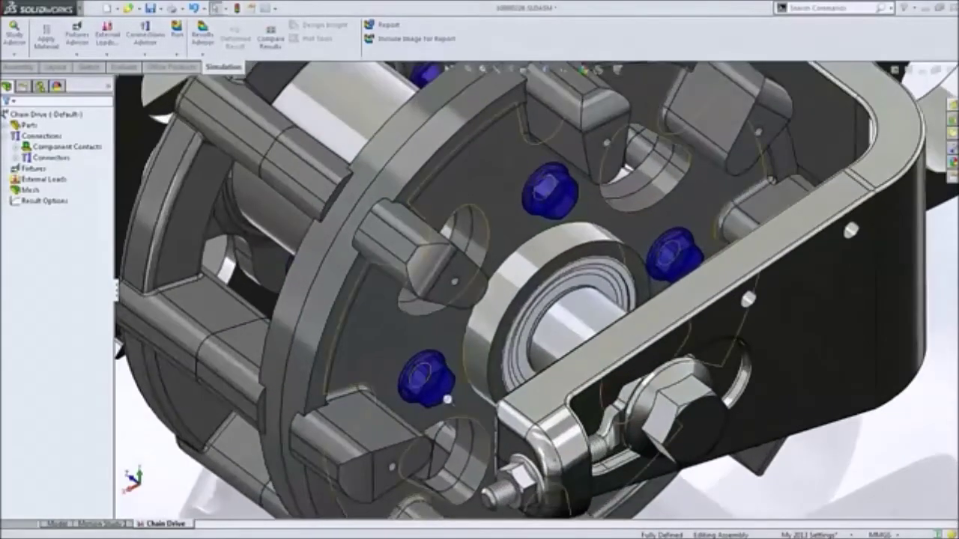
pyautogui.click(28, 169)
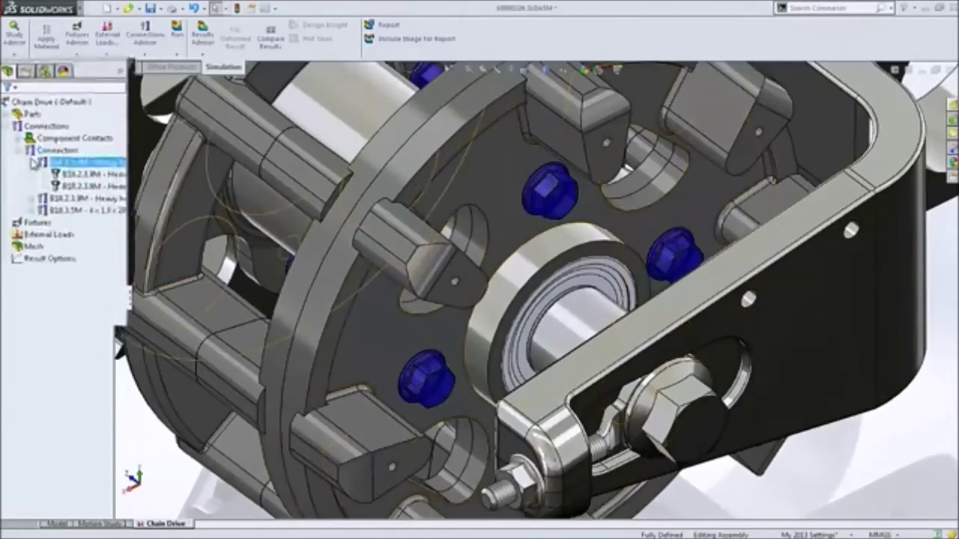